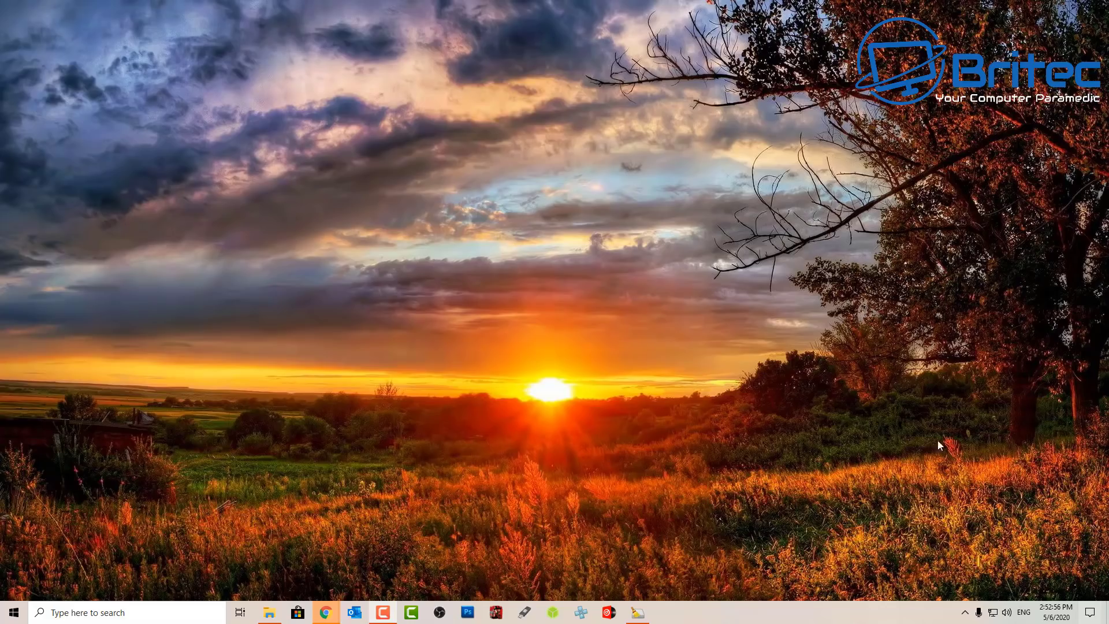
# Search Windows for "services" and open the Services app
pyautogui.click(118, 614)
pyautogui.write('servi')
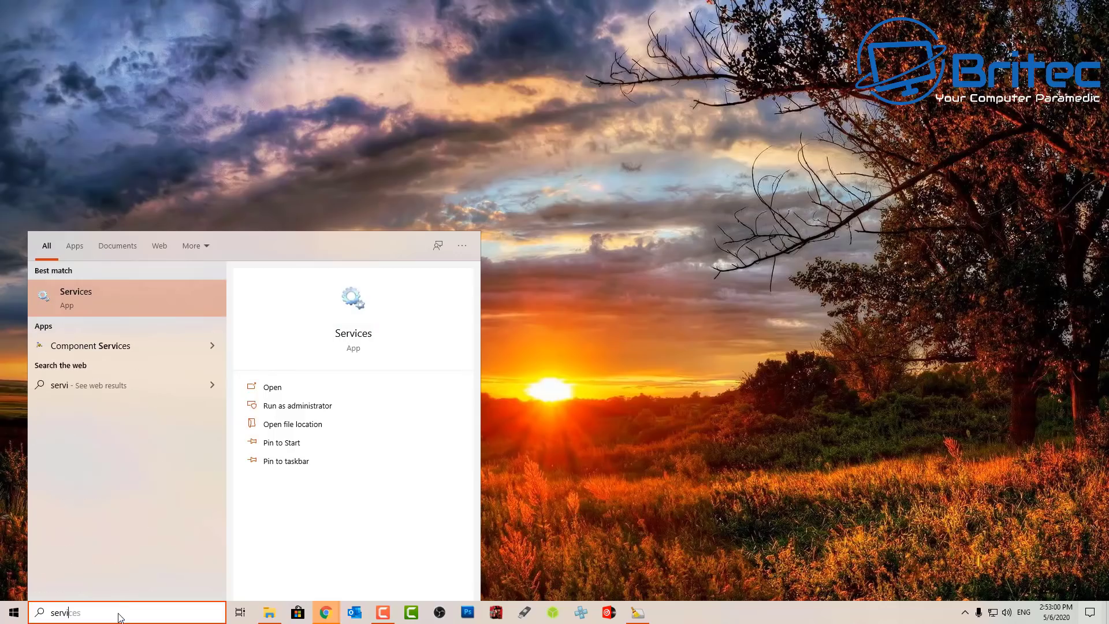
pyautogui.write('ces')
pyautogui.click(110, 302)
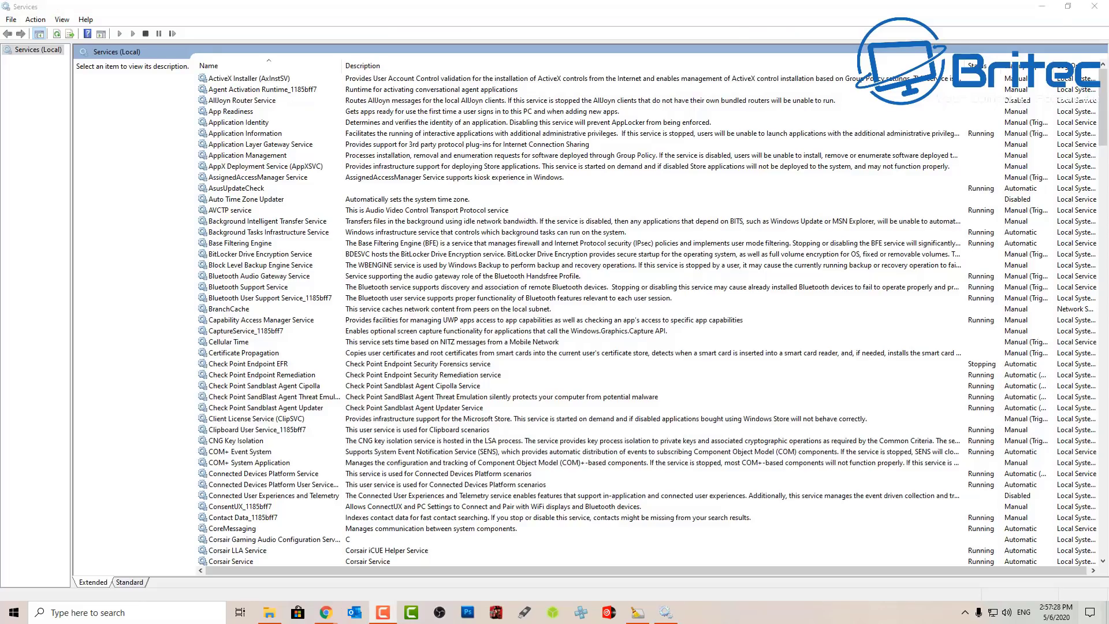
# Set the startup type of BitLocker Drive Encryption Service to Disabled and apply the change
pyautogui.click(238, 213)
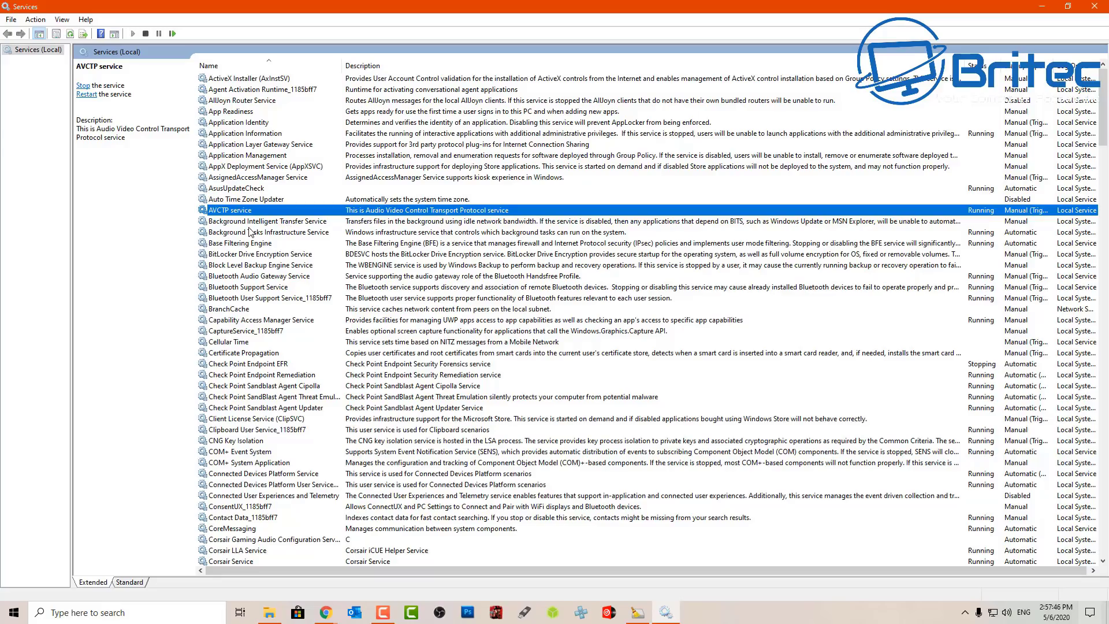
pyautogui.click(231, 255)
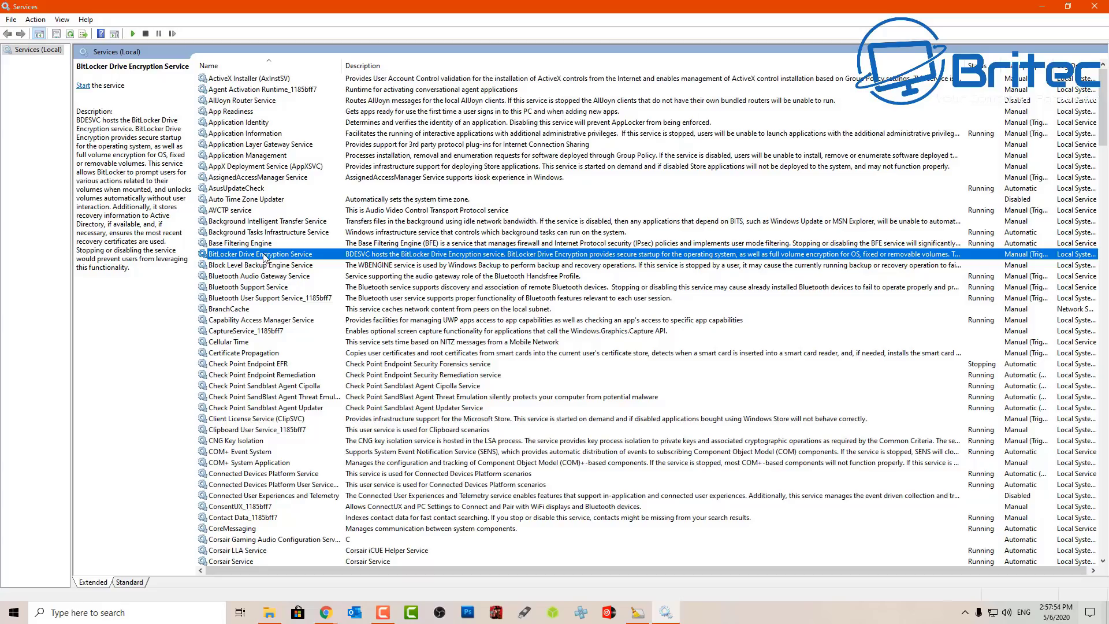
pyautogui.doubleClick(264, 257)
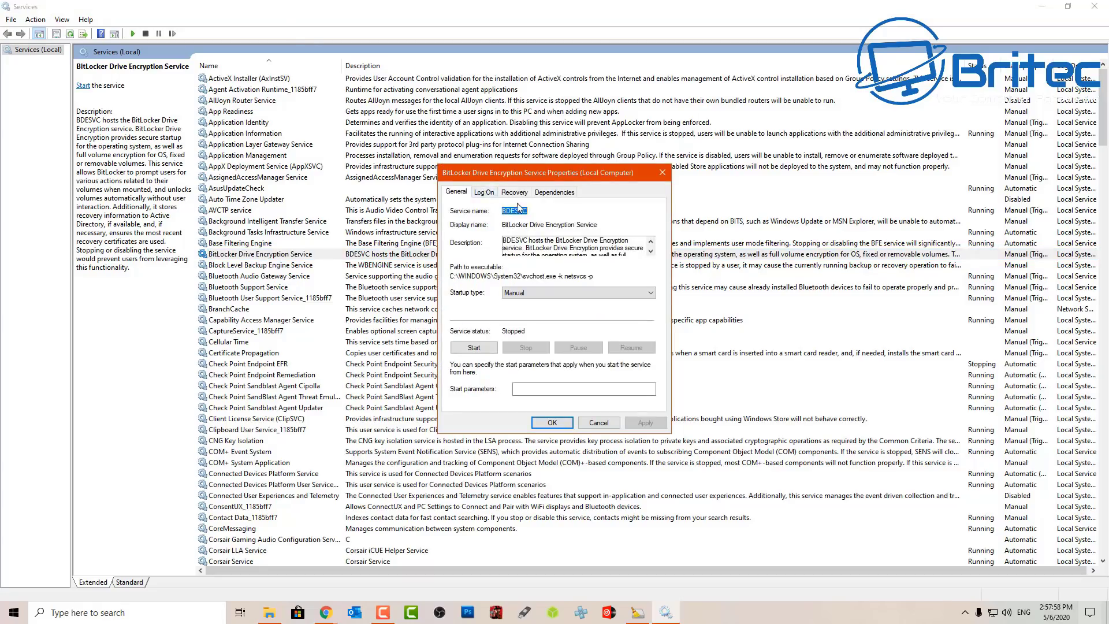
pyautogui.click(549, 293)
pyautogui.click(543, 333)
pyautogui.click(644, 424)
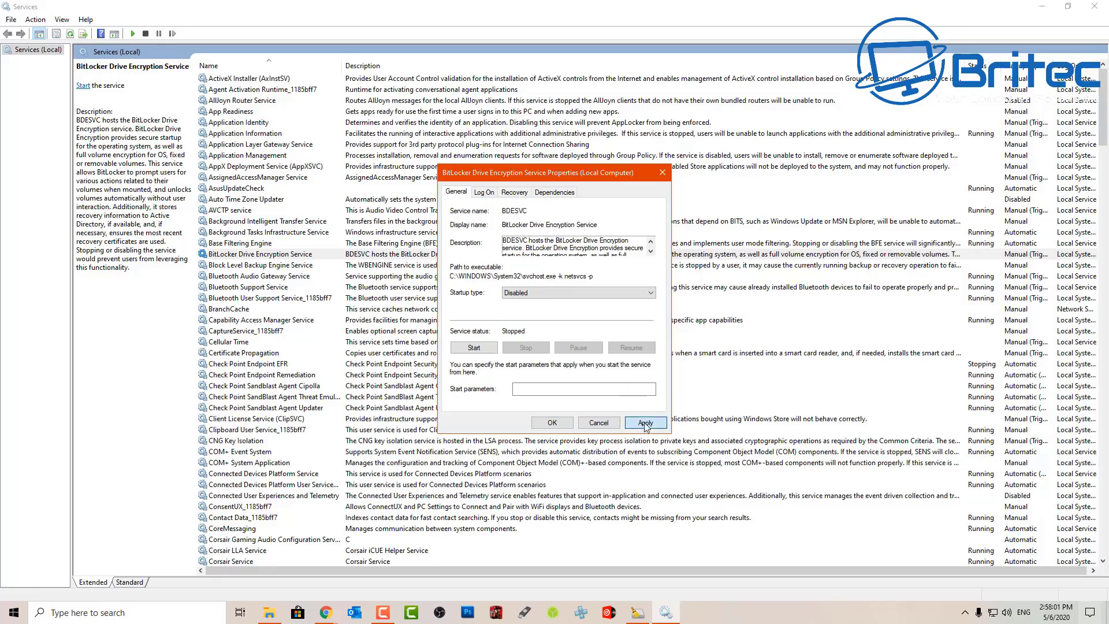
pyautogui.click(557, 424)
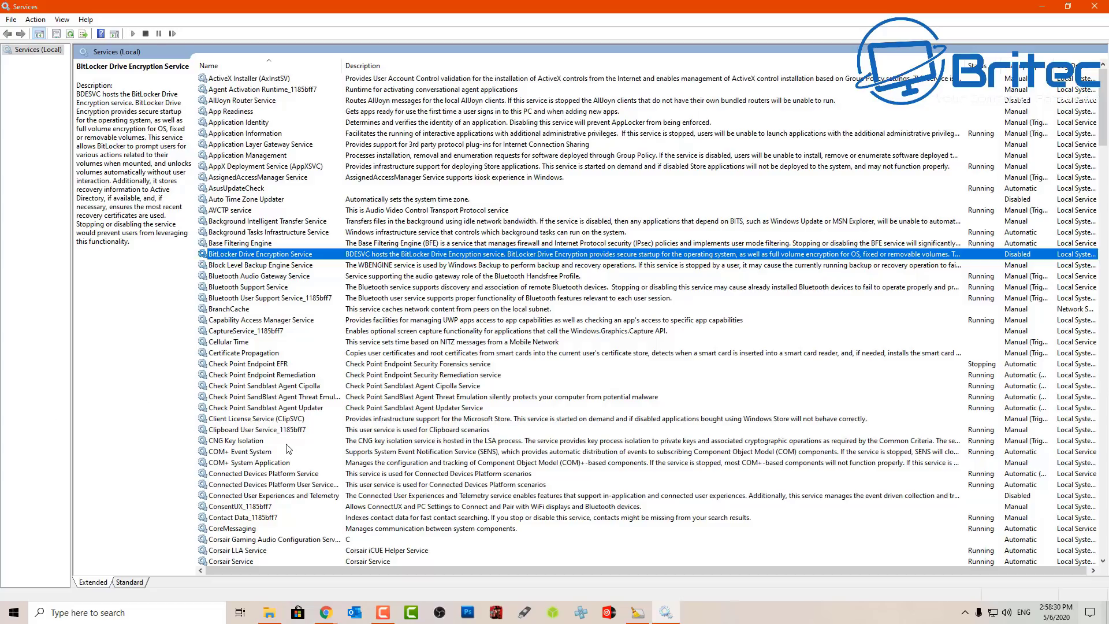
# Check the startup type in the Connected User Experiences and Telemetry service's properties, leaving the settings as they are
pyautogui.click(296, 497)
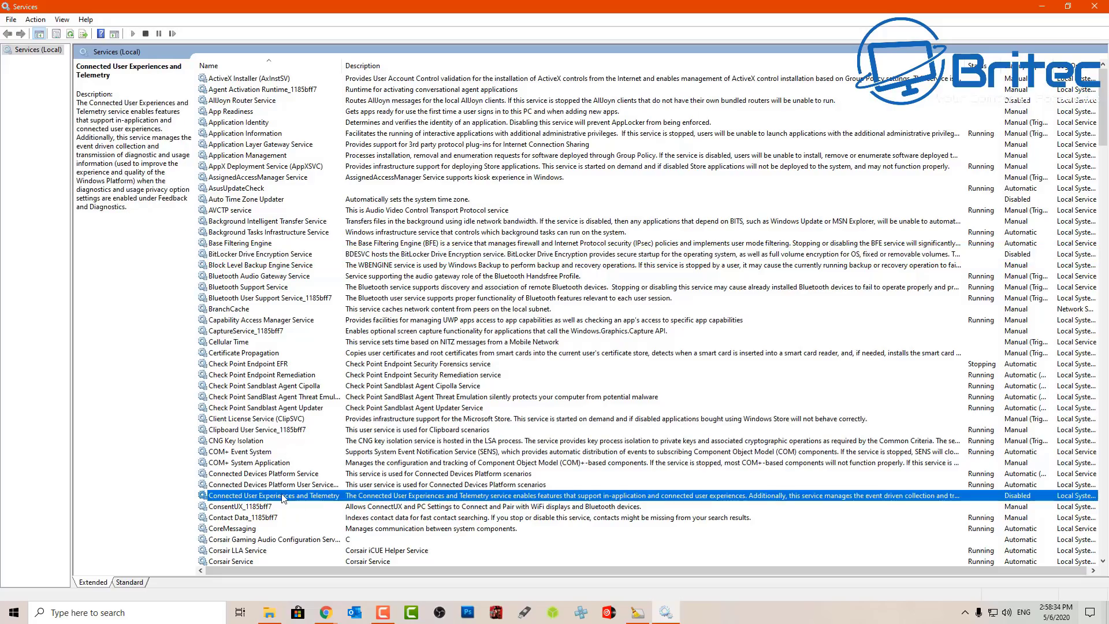
pyautogui.doubleClick(282, 498)
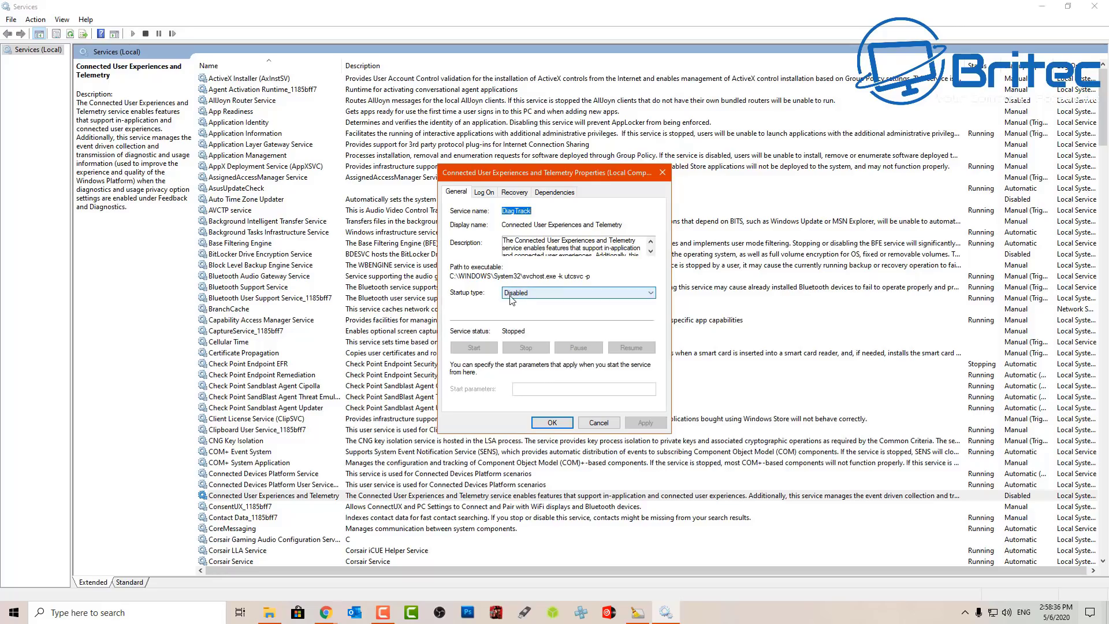
pyautogui.click(604, 423)
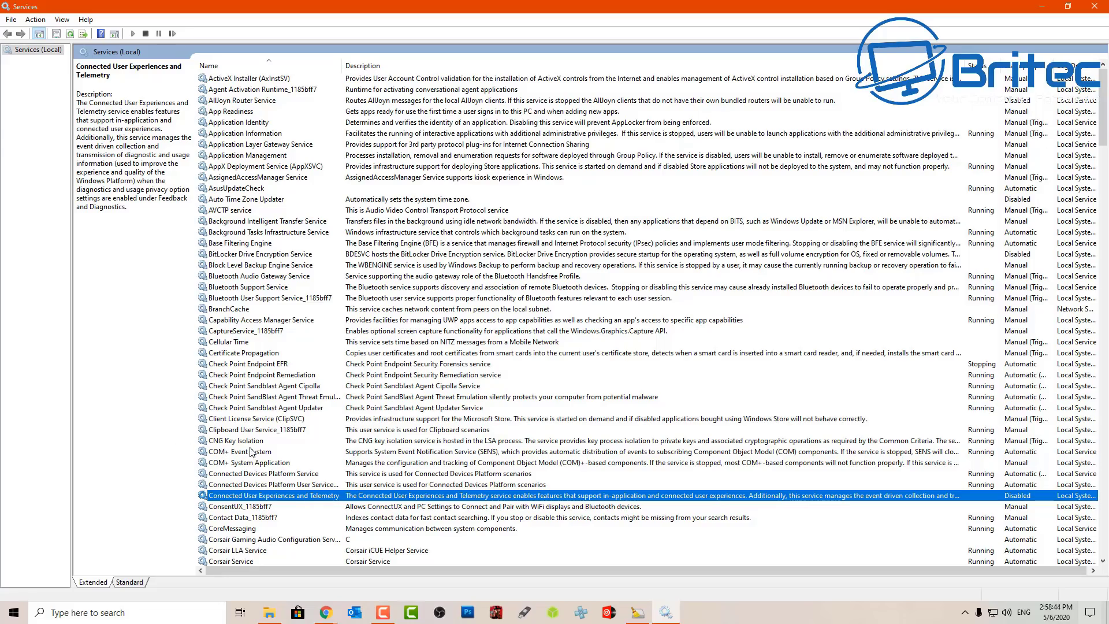
# Find Diagnostic Policy Service in the list and check the startup type in its properties without changing it
pyautogui.scroll(-7, 248, 454)
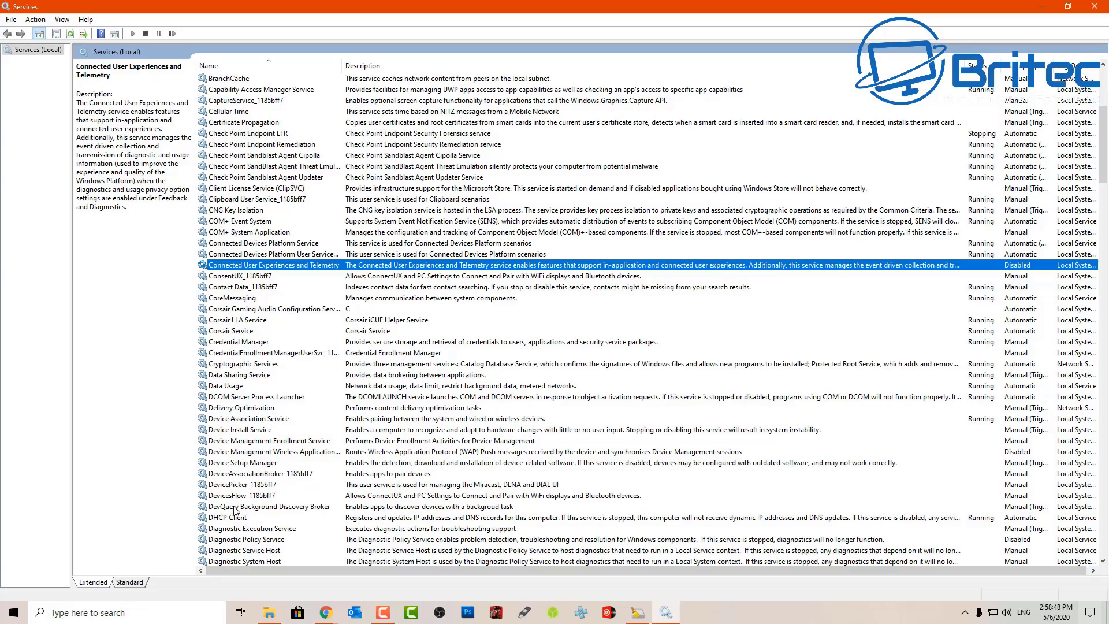
pyautogui.scroll(-3, 235, 510)
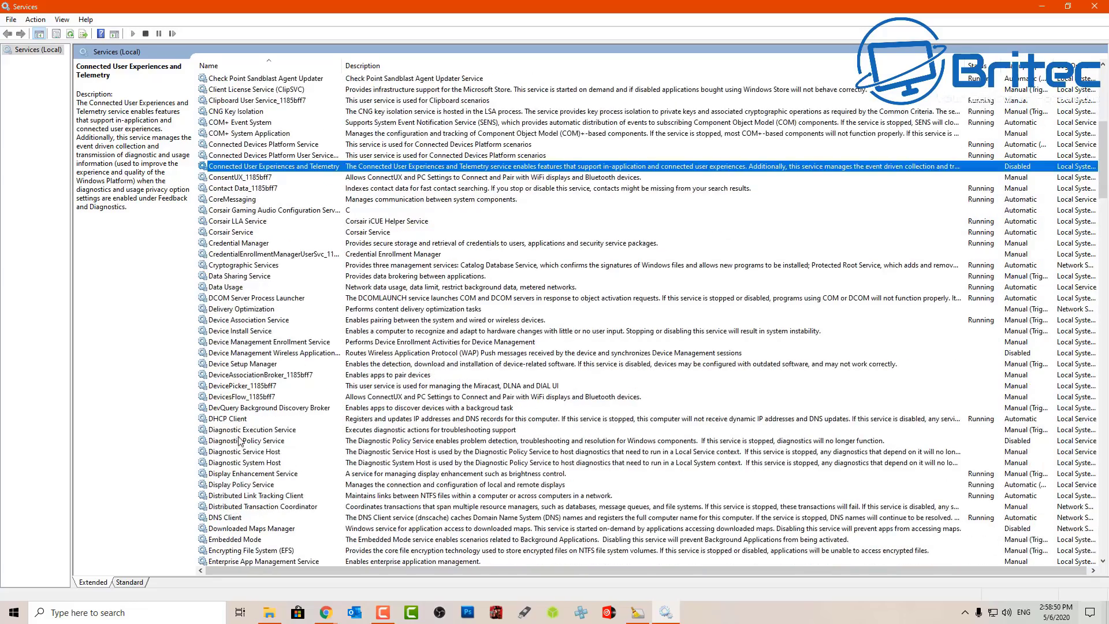
pyautogui.click(240, 441)
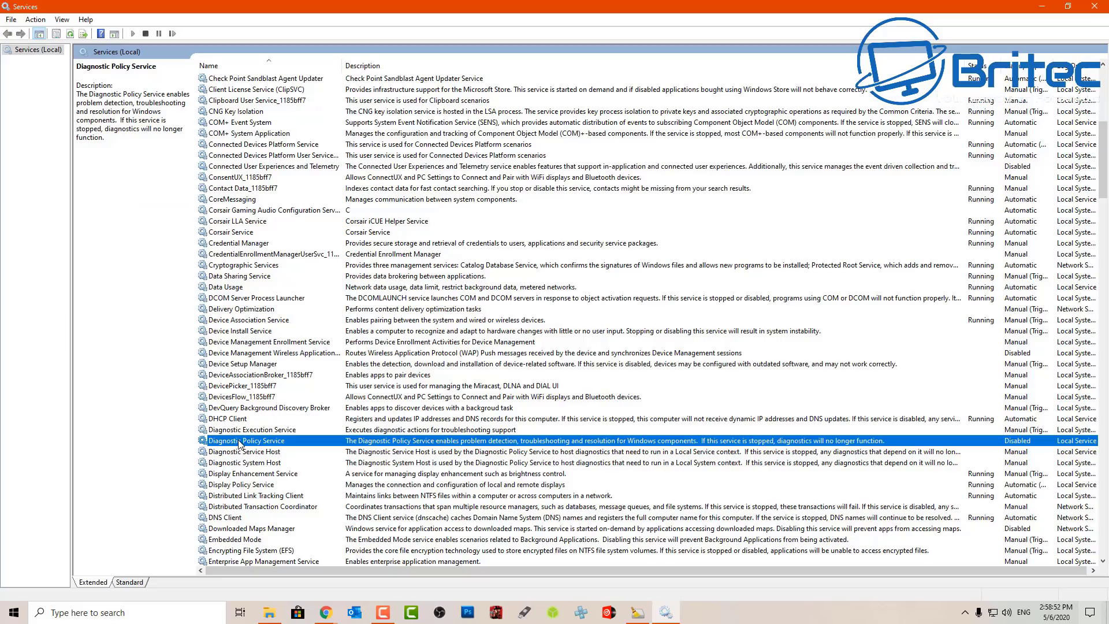
pyautogui.doubleClick(239, 442)
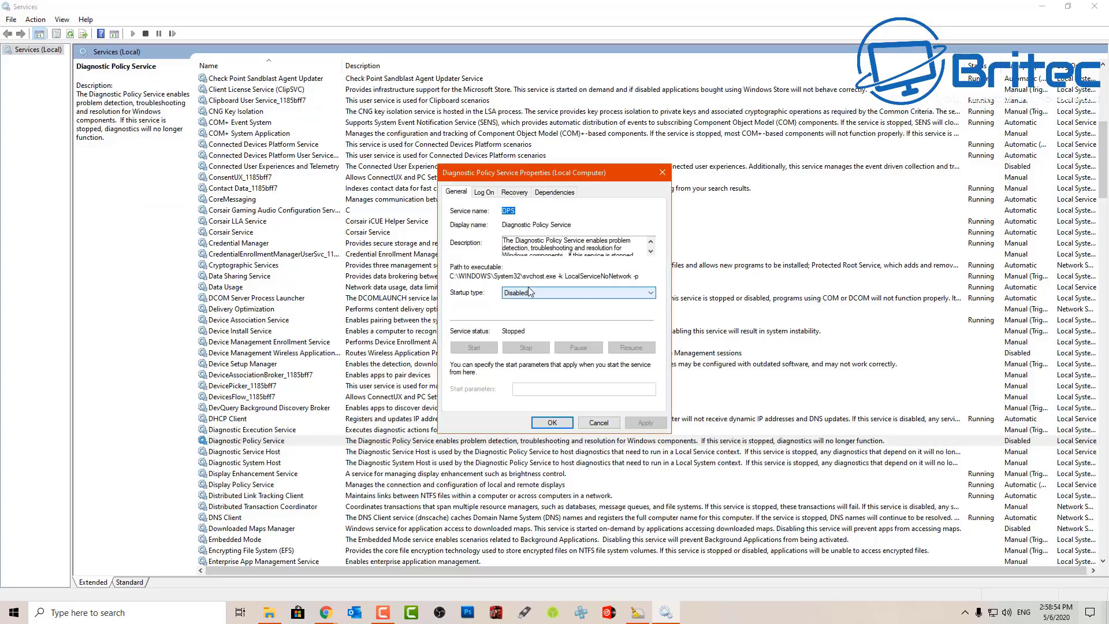
pyautogui.click(599, 423)
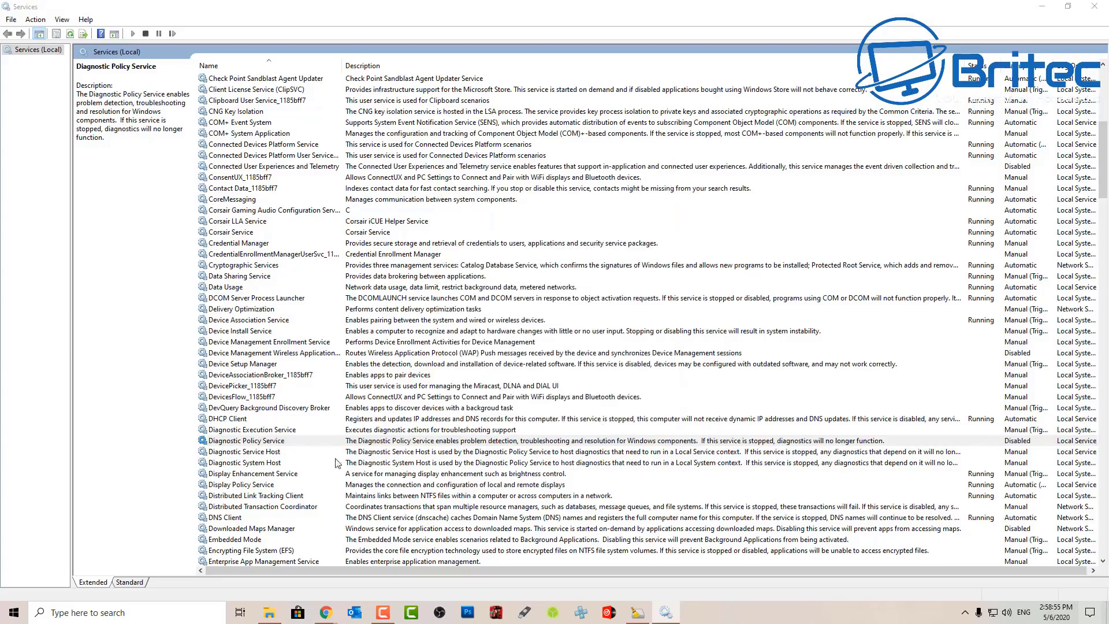
pyautogui.click(242, 442)
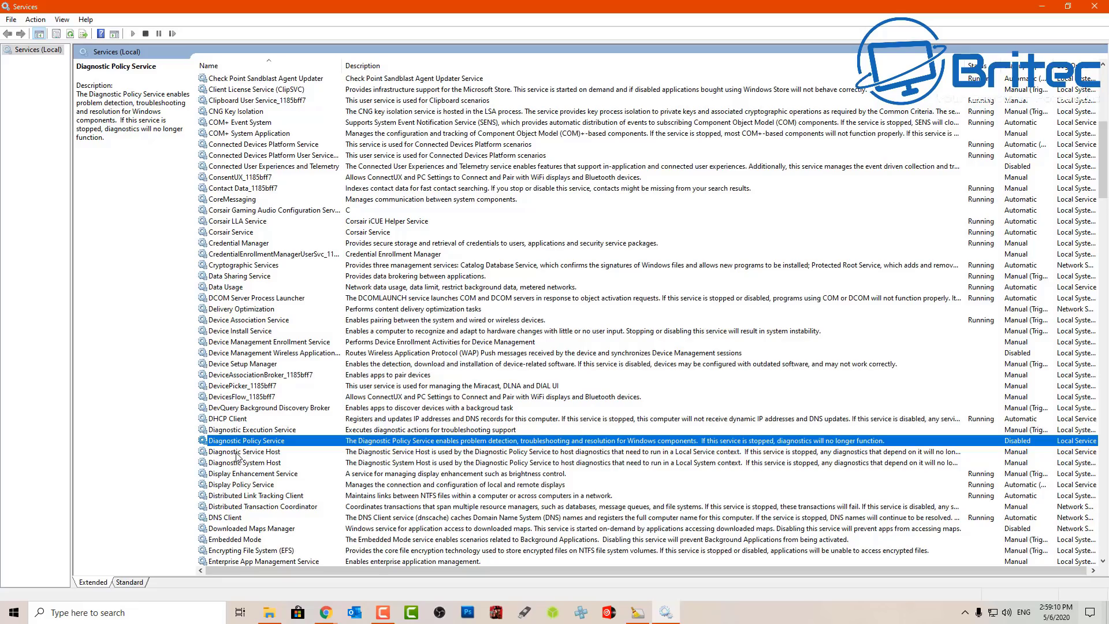
# Set the startup type of the Remote Desktop Configuration service to Disabled and apply the change
pyautogui.scroll(10, 236, 456)
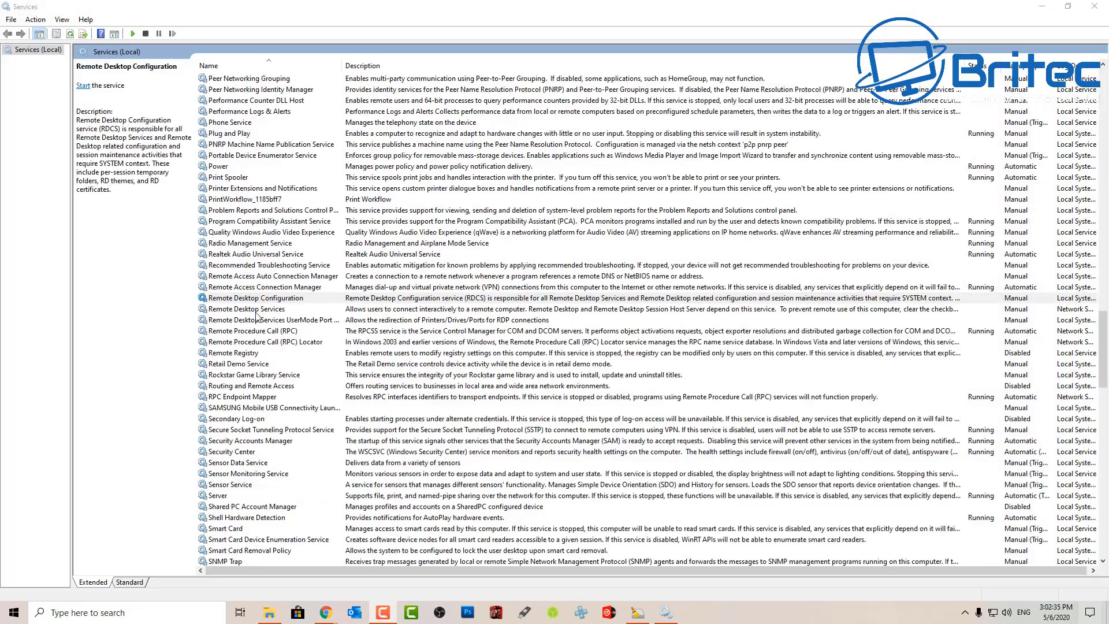
pyautogui.click(246, 298)
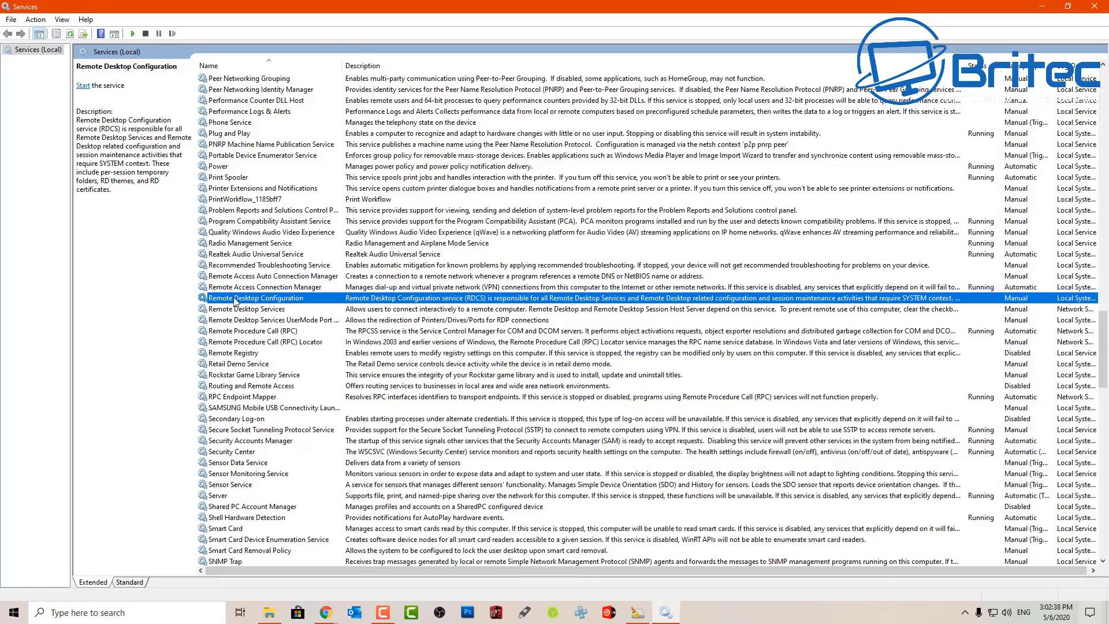
pyautogui.doubleClick(238, 299)
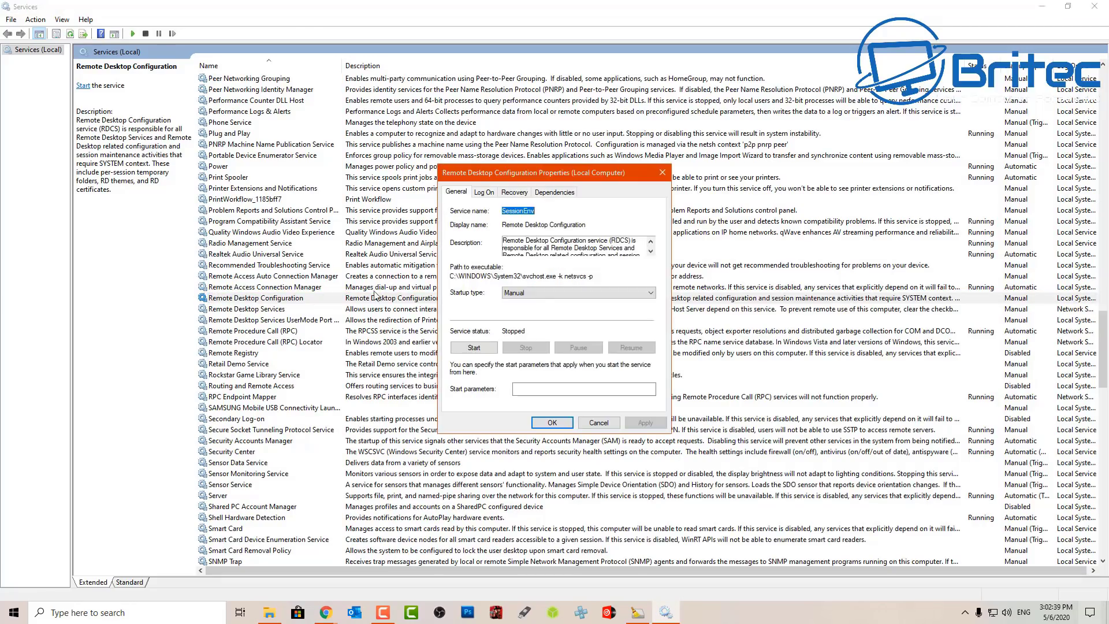
pyautogui.click(543, 296)
pyautogui.click(543, 327)
pyautogui.click(646, 424)
pyautogui.click(549, 422)
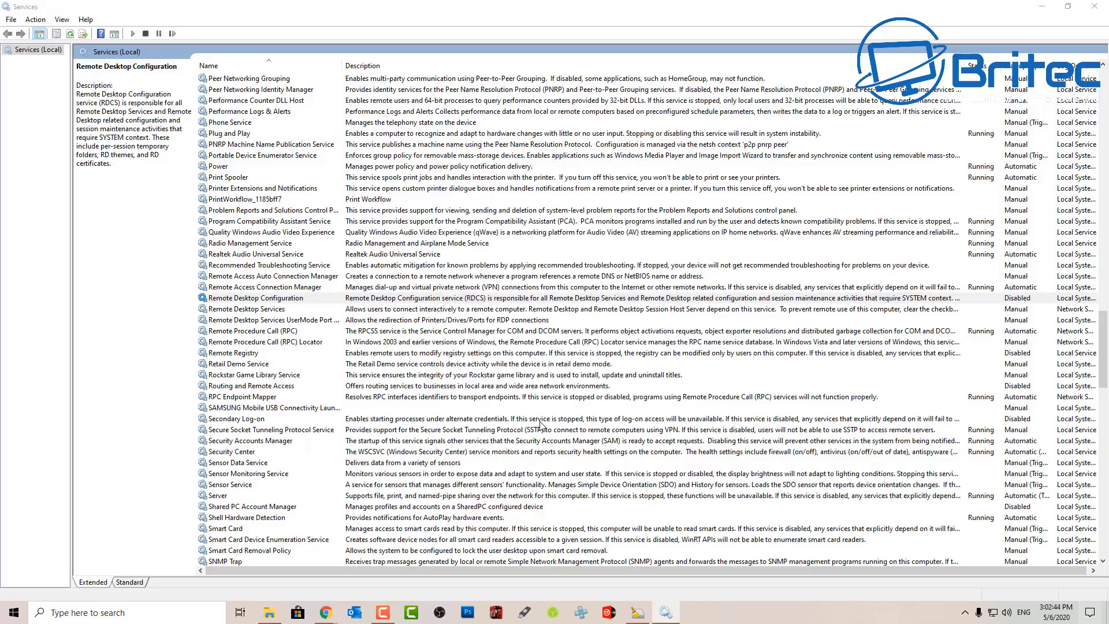
# Set the startup type of Remote Desktop Services to Disabled and apply the change
pyautogui.click(263, 310)
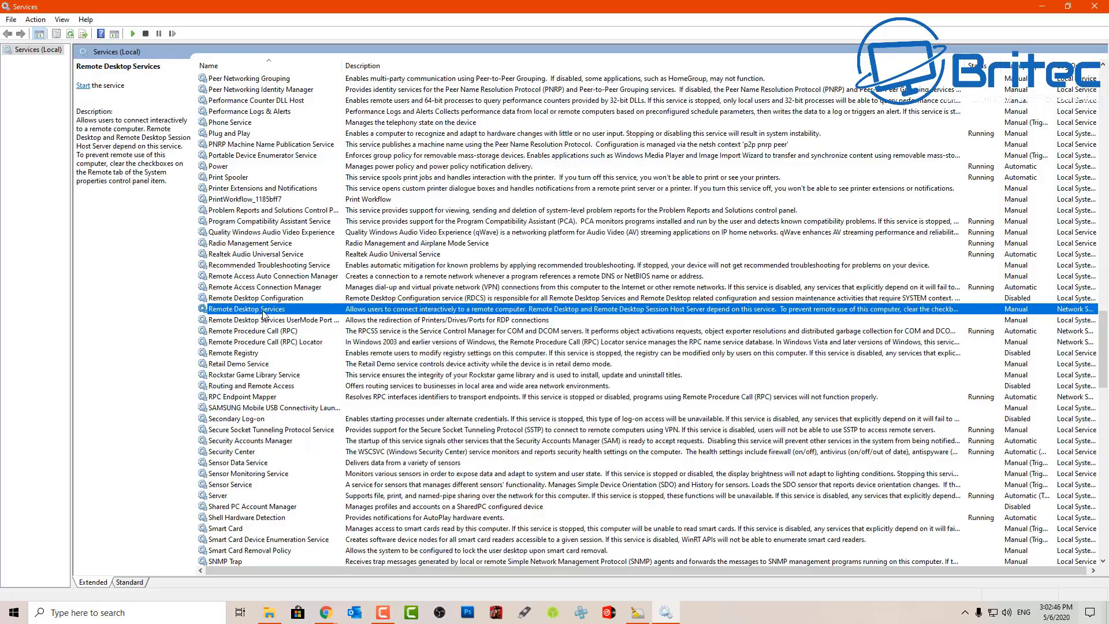
pyautogui.doubleClick(263, 313)
pyautogui.click(523, 293)
pyautogui.click(536, 326)
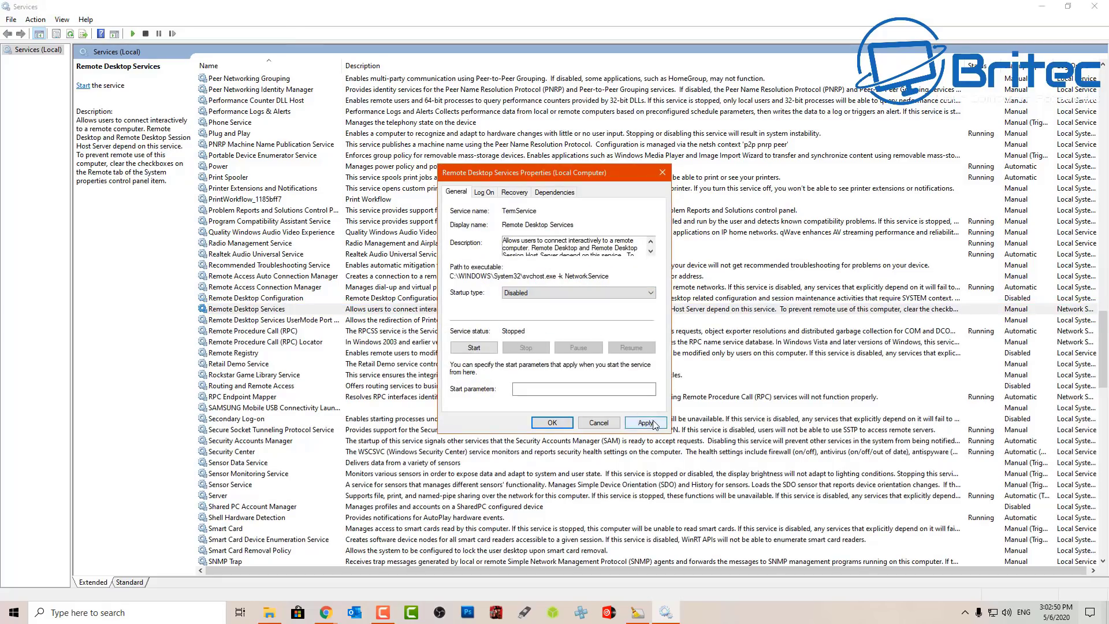
pyautogui.click(645, 422)
pyautogui.click(552, 423)
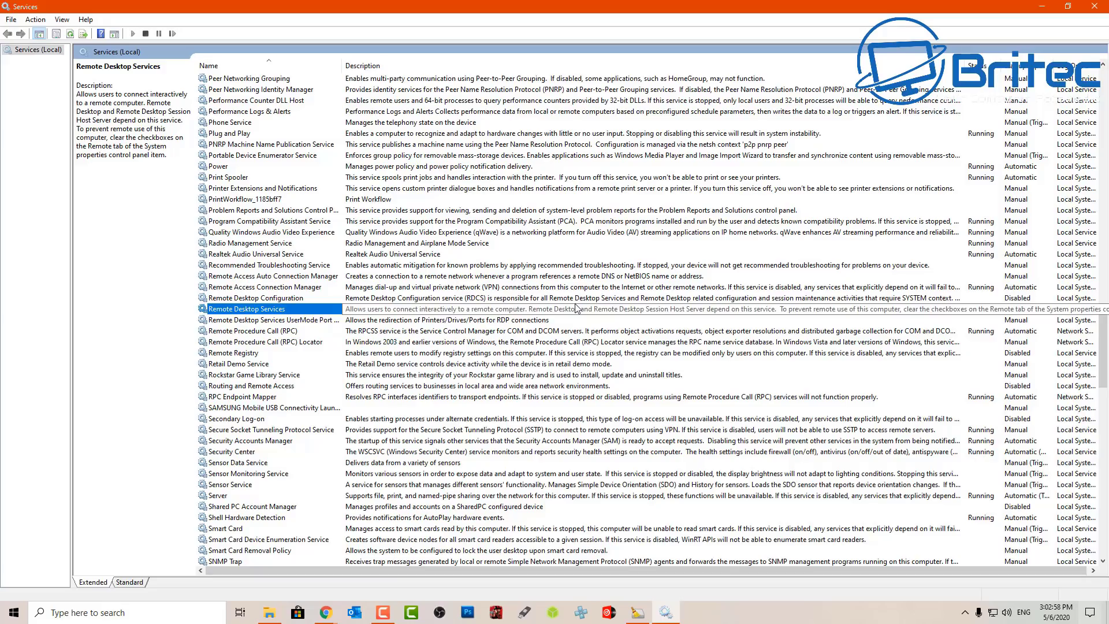
# Check the startup types of Remote Registry, Routing and Remote Access, Secondary Log-on and Shared PC Account Manager
pyautogui.click(241, 352)
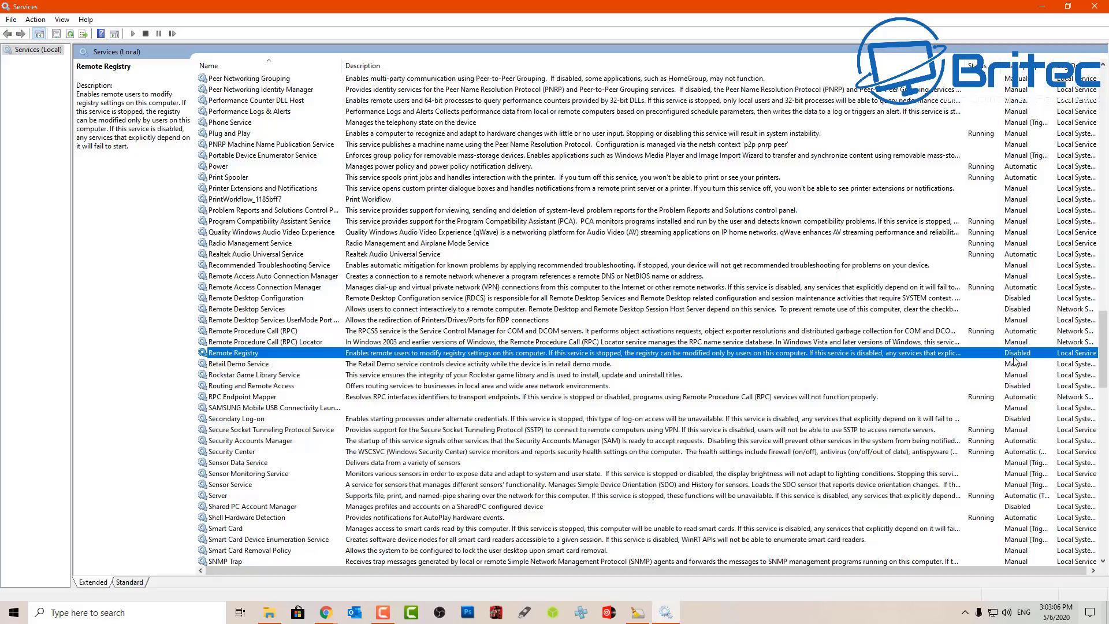
pyautogui.click(532, 386)
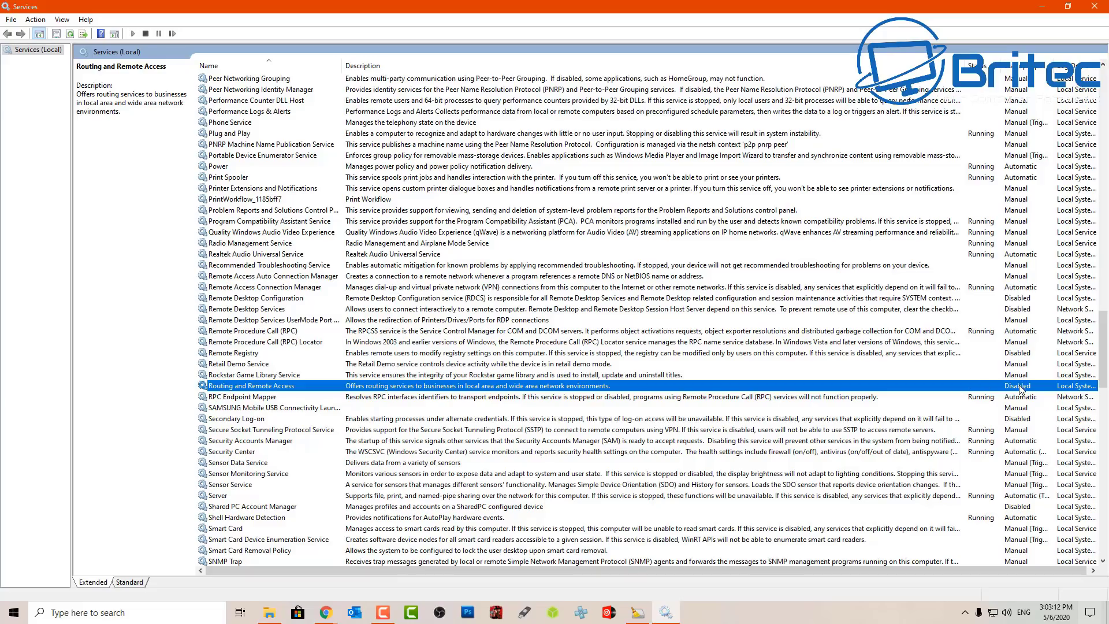
pyautogui.click(246, 420)
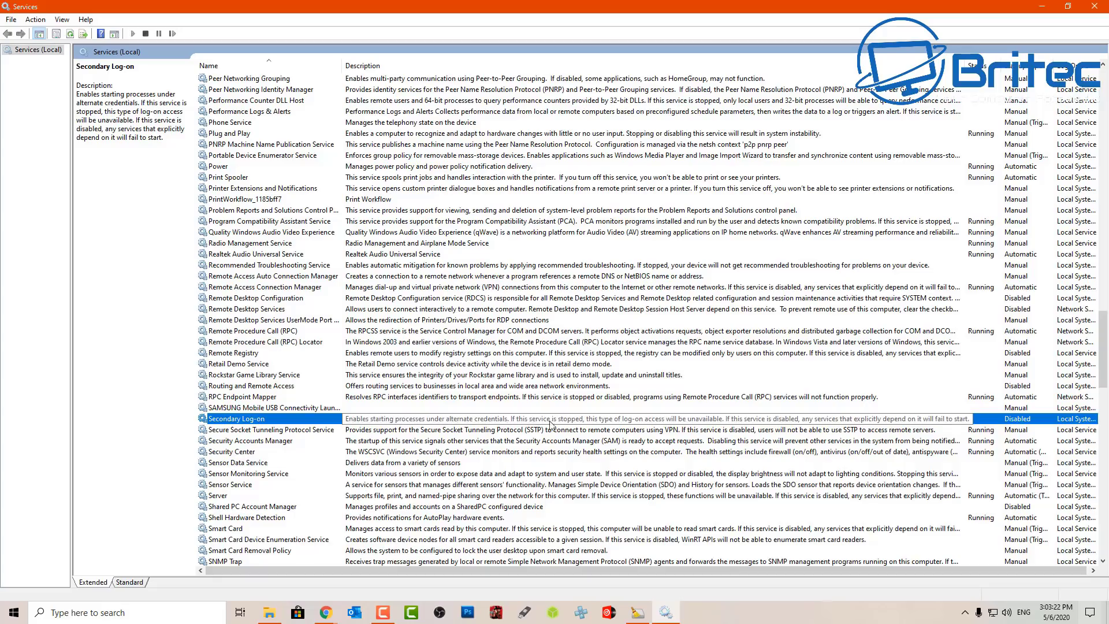
pyautogui.click(1016, 508)
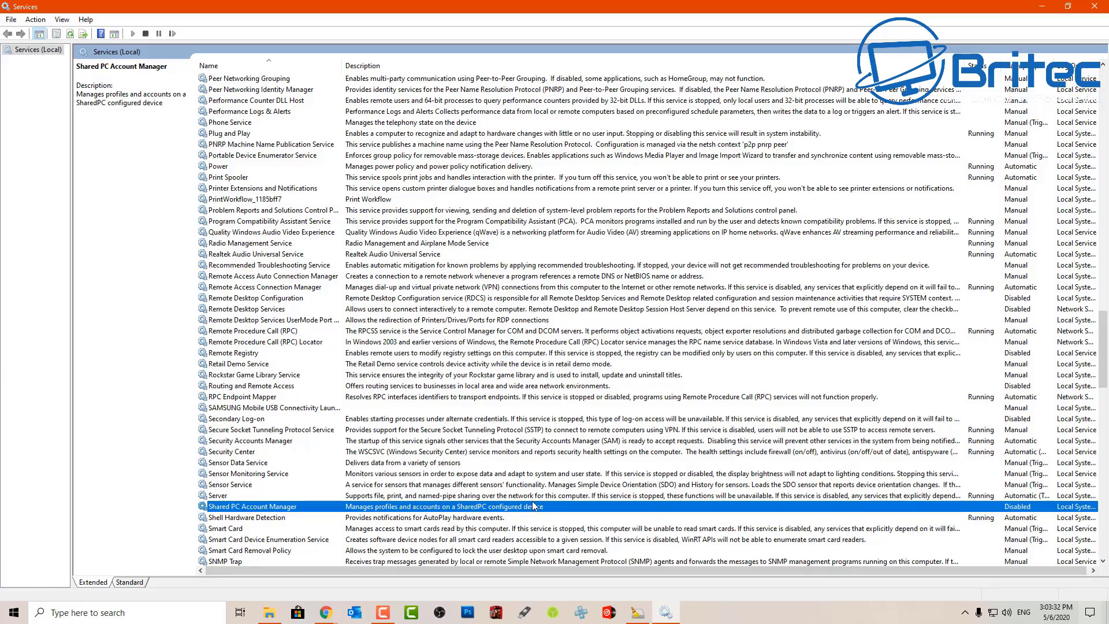
# Find User Experience Virtualization Service in the list and check its startup type
pyautogui.scroll(-4, 532, 501)
pyautogui.scroll(-10, 531, 506)
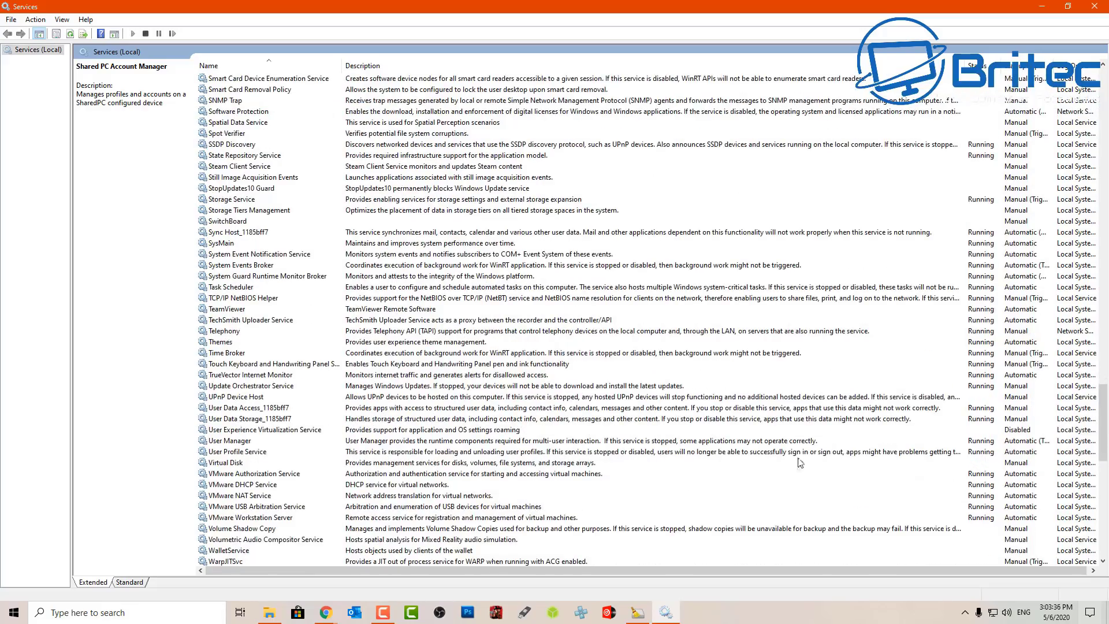
pyautogui.click(830, 440)
pyautogui.click(819, 430)
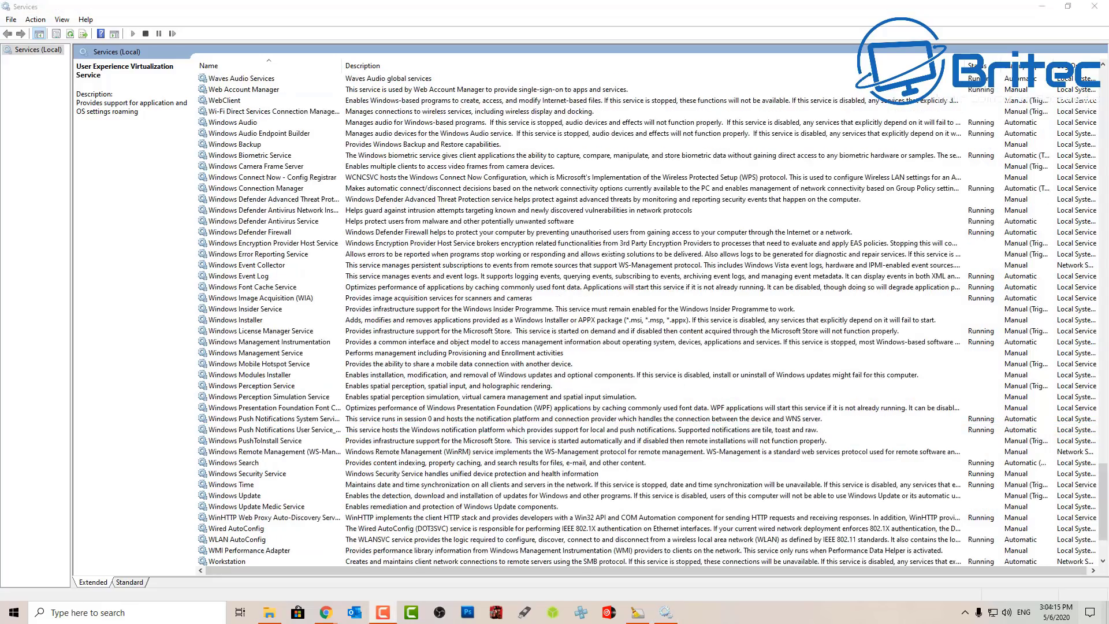
# Set the startup type of Windows Insider Service to Disabled and apply the change
pyautogui.click(236, 312)
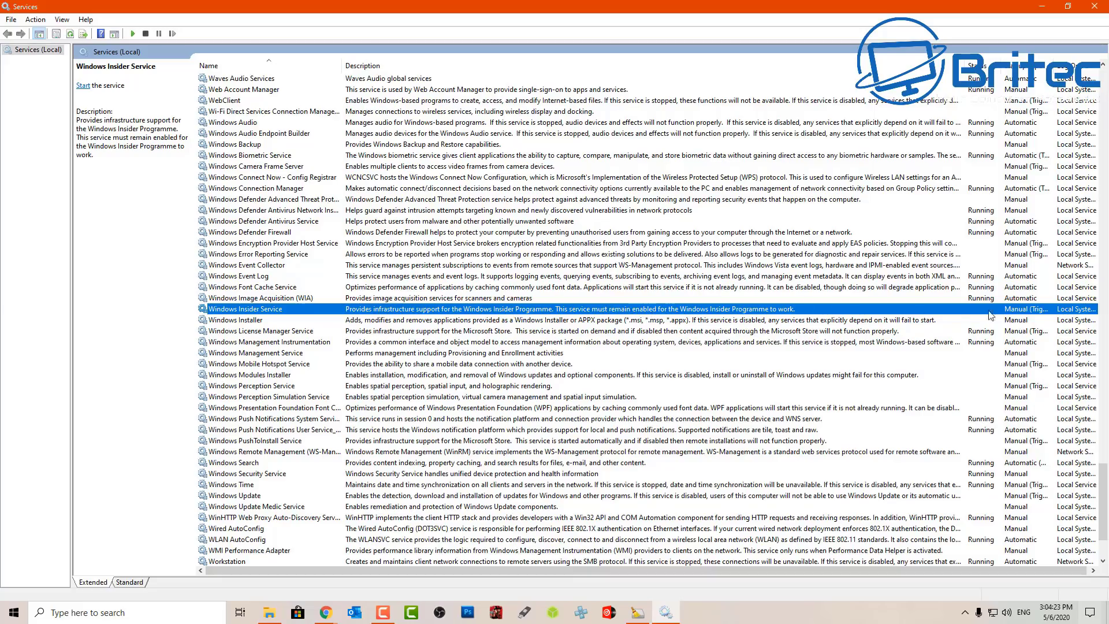
pyautogui.doubleClick(271, 310)
pyautogui.click(546, 294)
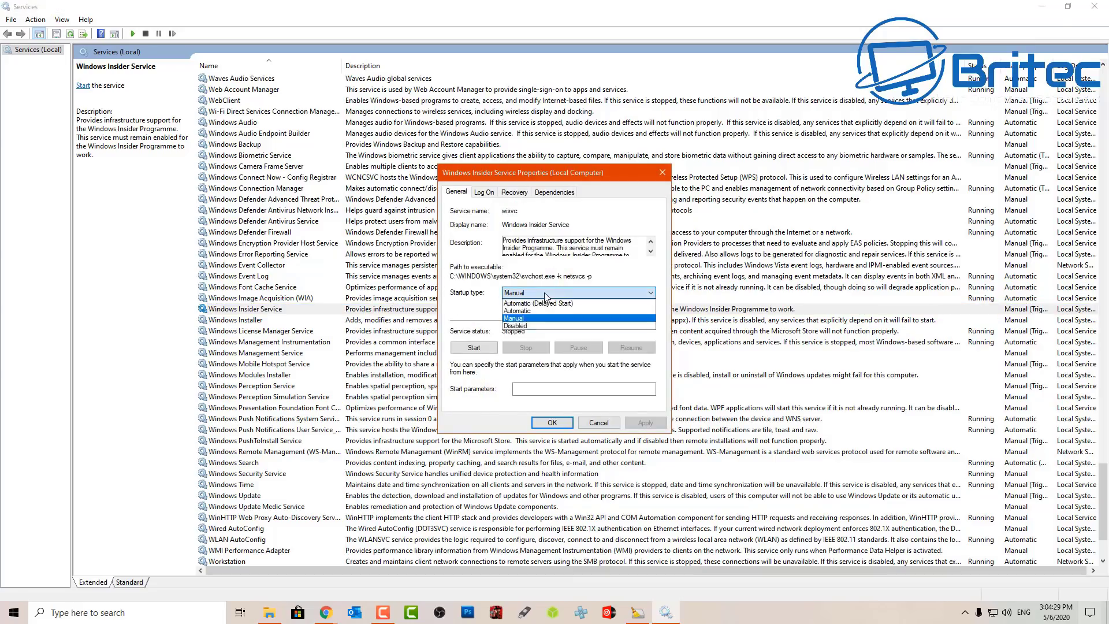
pyautogui.click(542, 325)
pyautogui.click(650, 425)
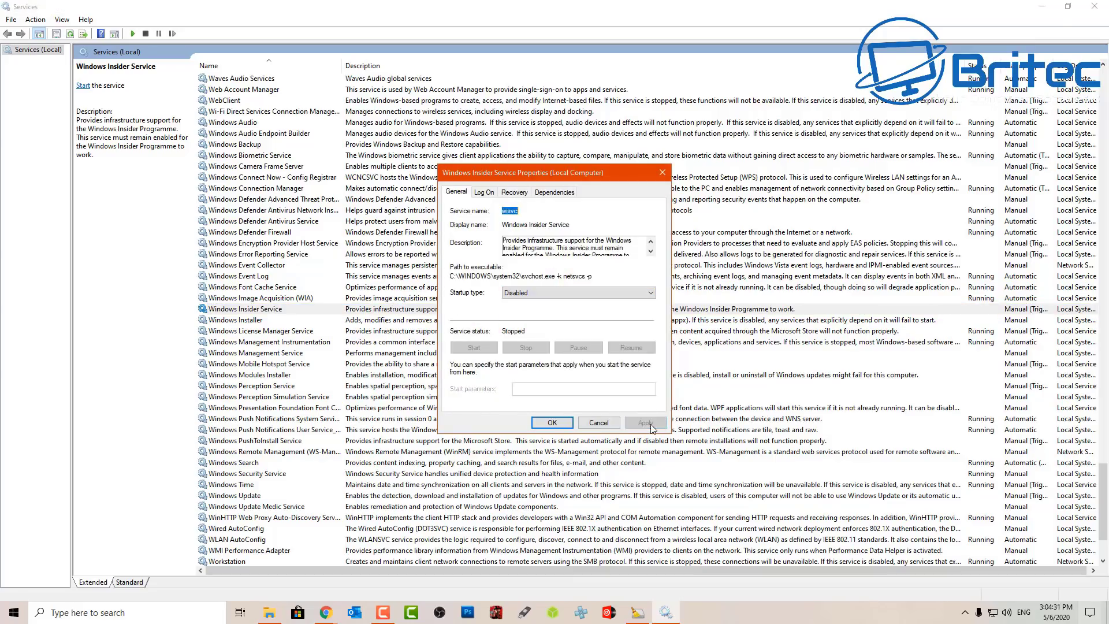
pyautogui.click(559, 425)
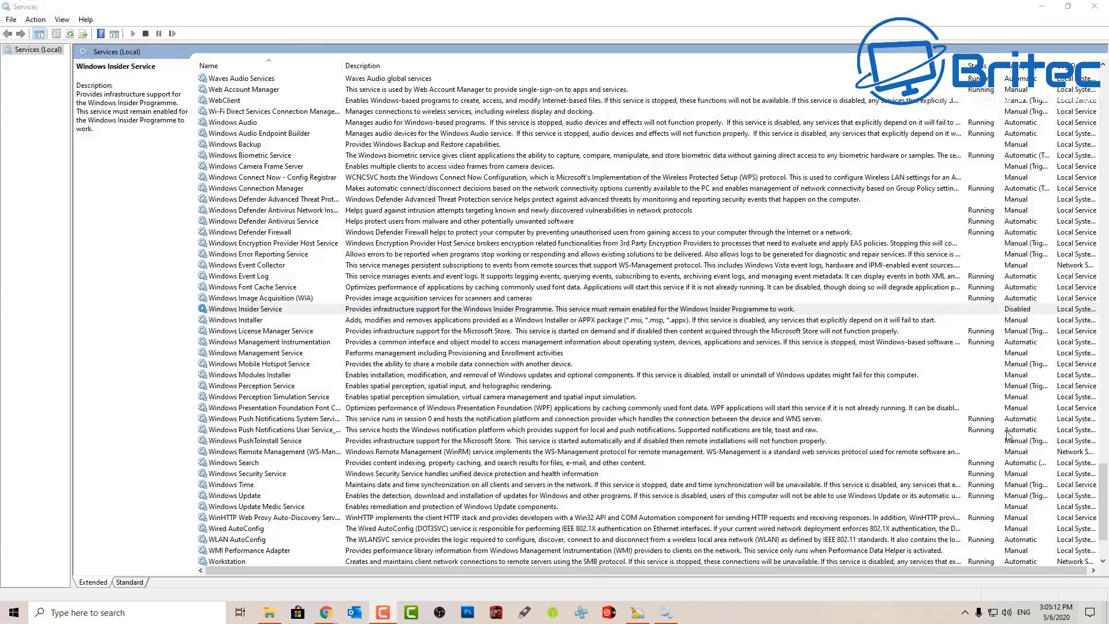
# Set the startup type of Xbox Accessory Management Service to Disabled and apply the change
pyautogui.moveTo(1104, 491); pyautogui.dragTo(1104, 513)
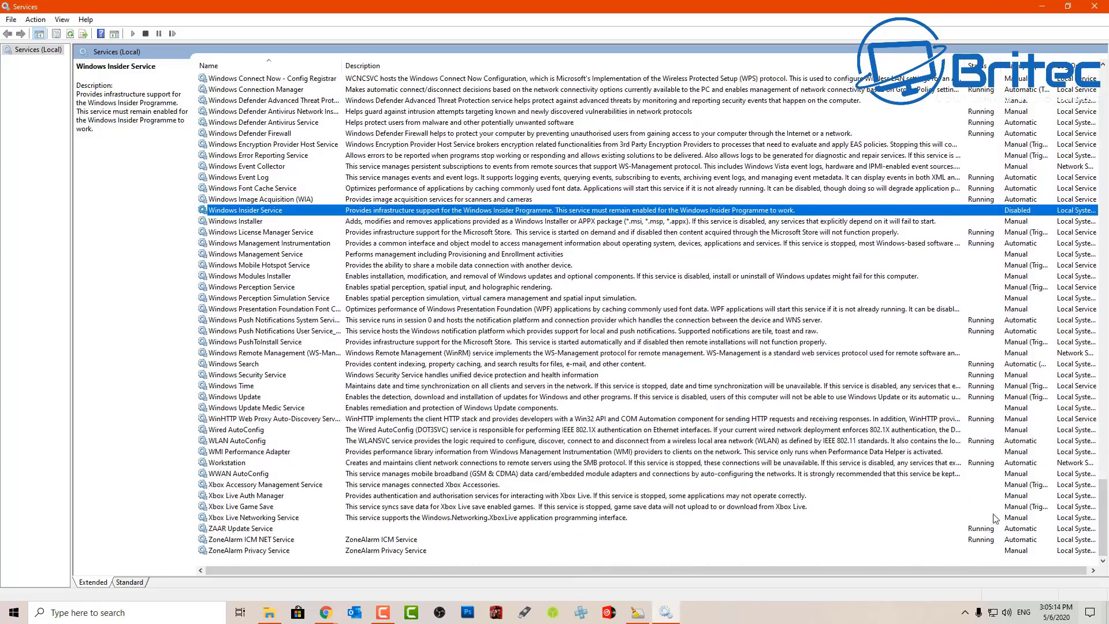
pyautogui.click(228, 497)
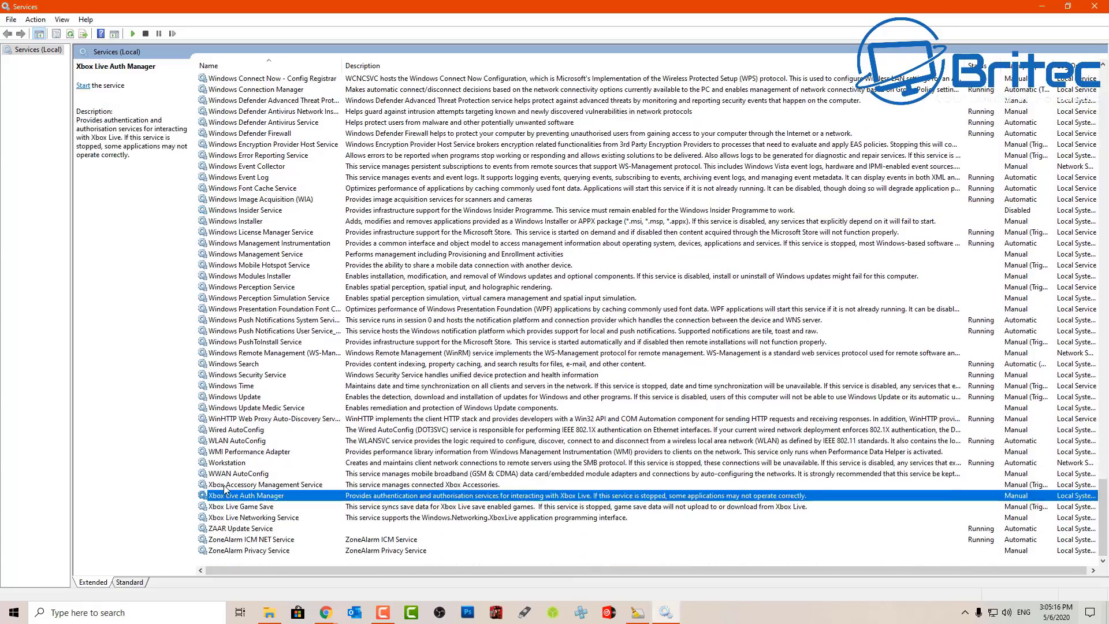
pyautogui.click(225, 487)
pyautogui.doubleClick(229, 487)
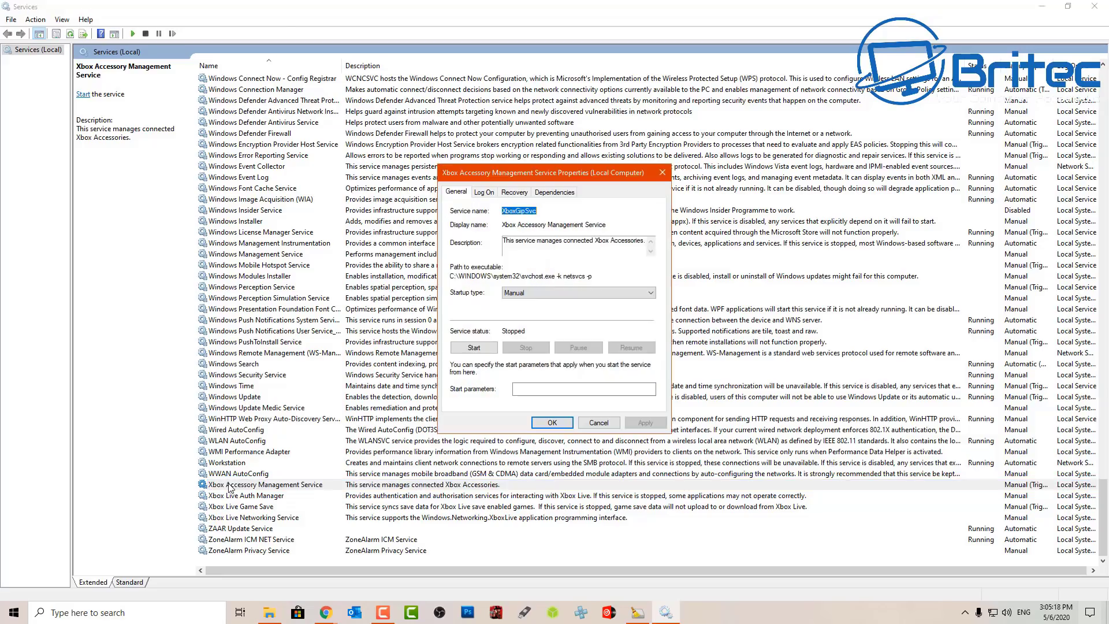
pyautogui.click(525, 295)
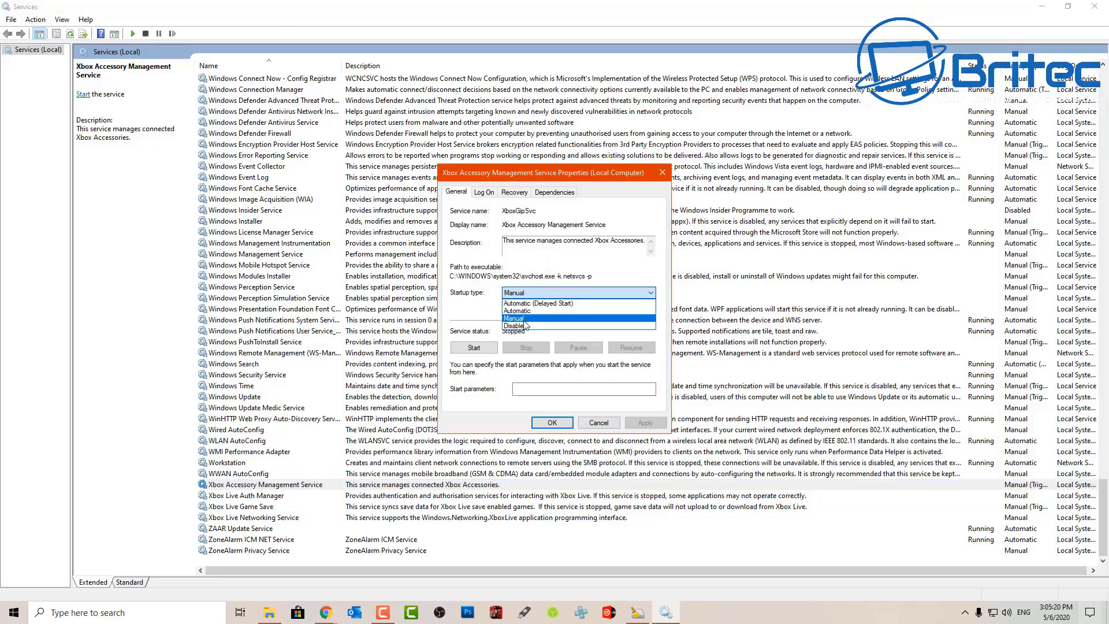
pyautogui.click(527, 326)
pyautogui.click(645, 422)
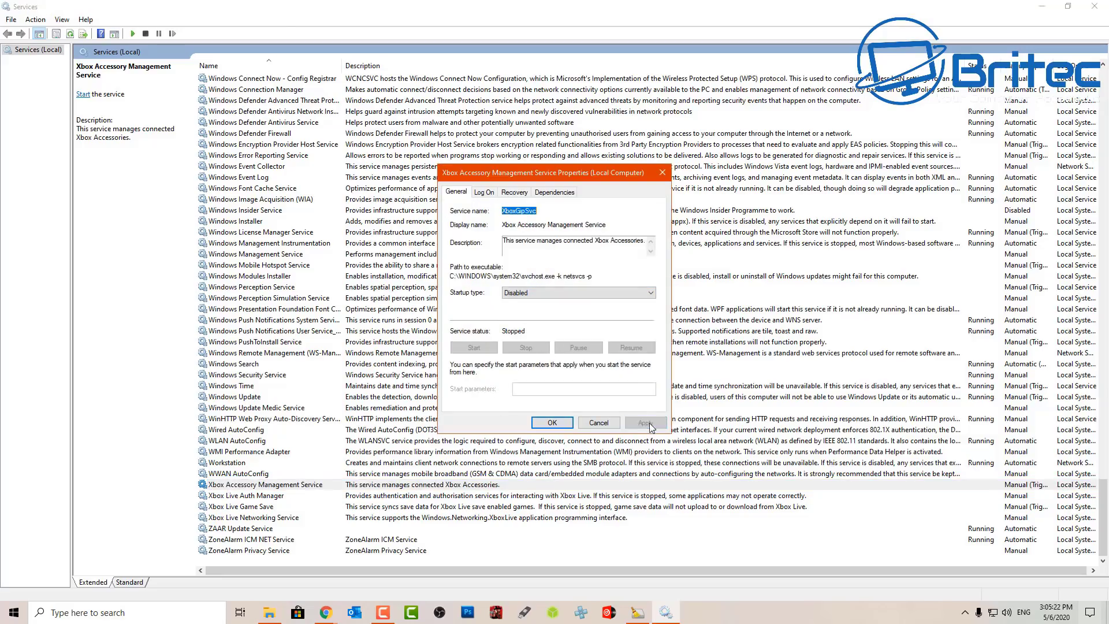
pyautogui.click(551, 422)
pyautogui.click(370, 488)
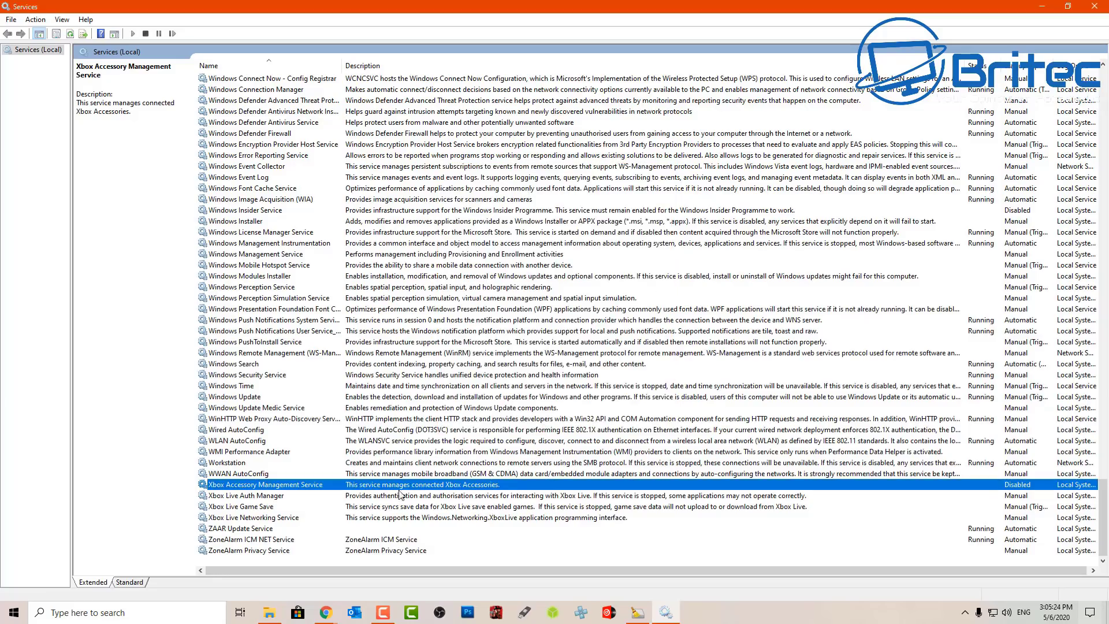
# Set the startup type of Xbox Live Auth Manager to Disabled and apply the change
pyautogui.doubleClick(260, 497)
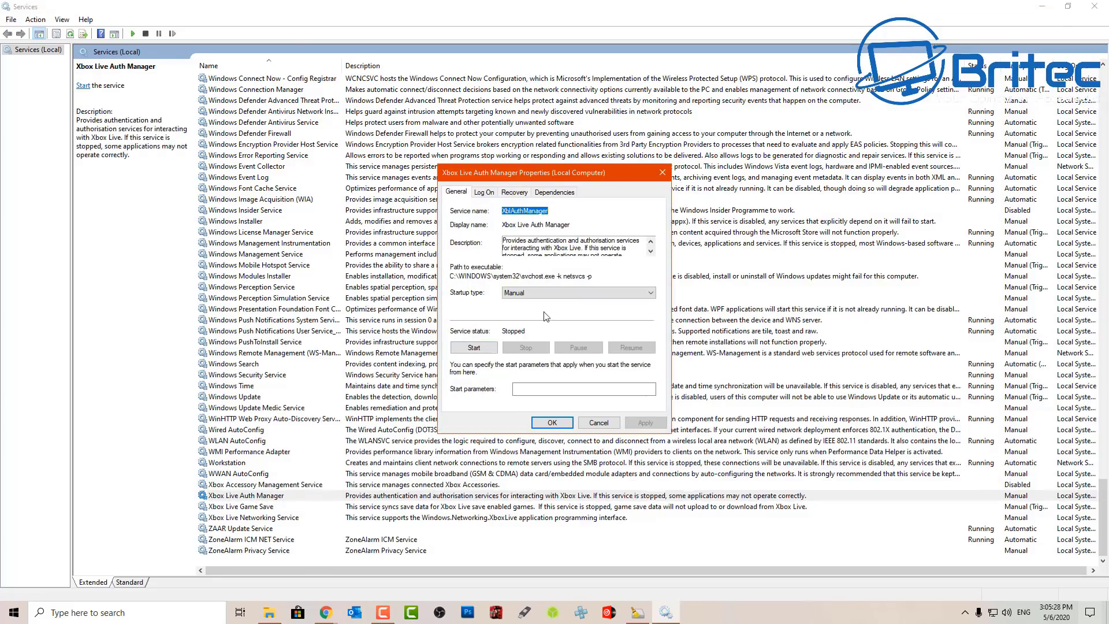
pyautogui.click(577, 293)
pyautogui.click(578, 333)
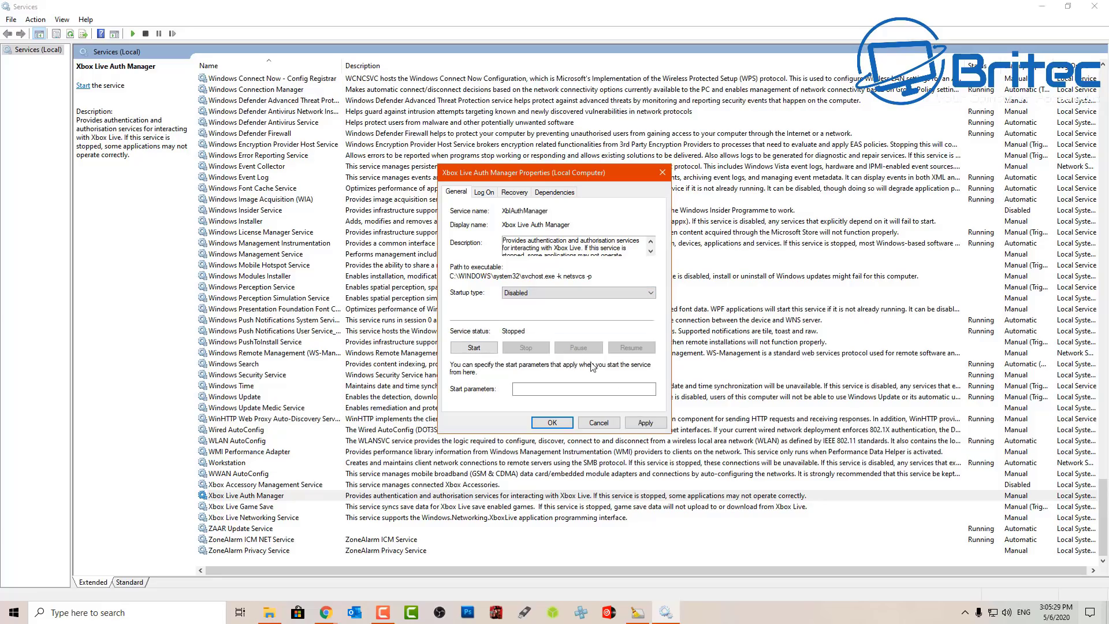
pyautogui.click(644, 422)
pyautogui.click(552, 422)
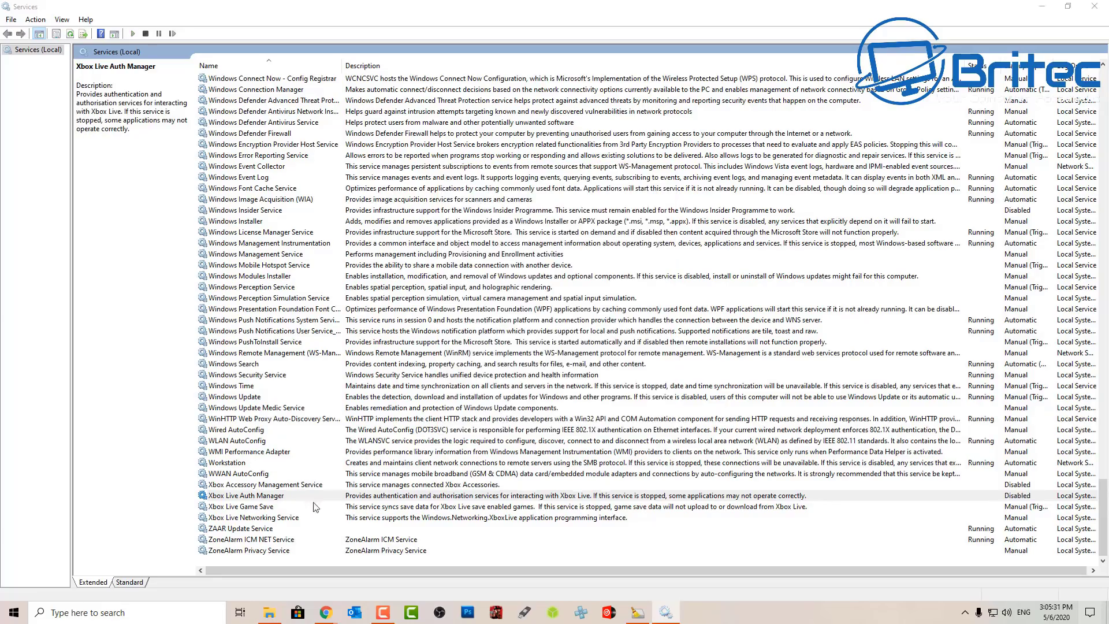
# Set the startup type of Xbox Live Game Save to Disabled and apply the change
pyautogui.click(256, 507)
pyautogui.doubleClick(256, 511)
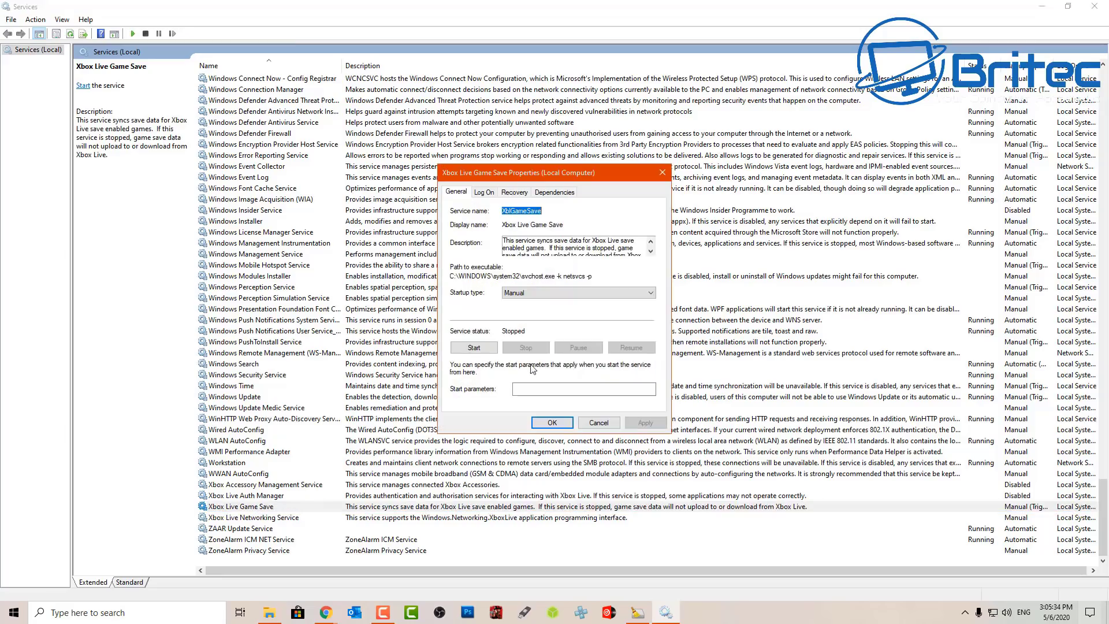
pyautogui.click(578, 293)
pyautogui.click(531, 326)
pyautogui.click(644, 422)
pyautogui.click(552, 423)
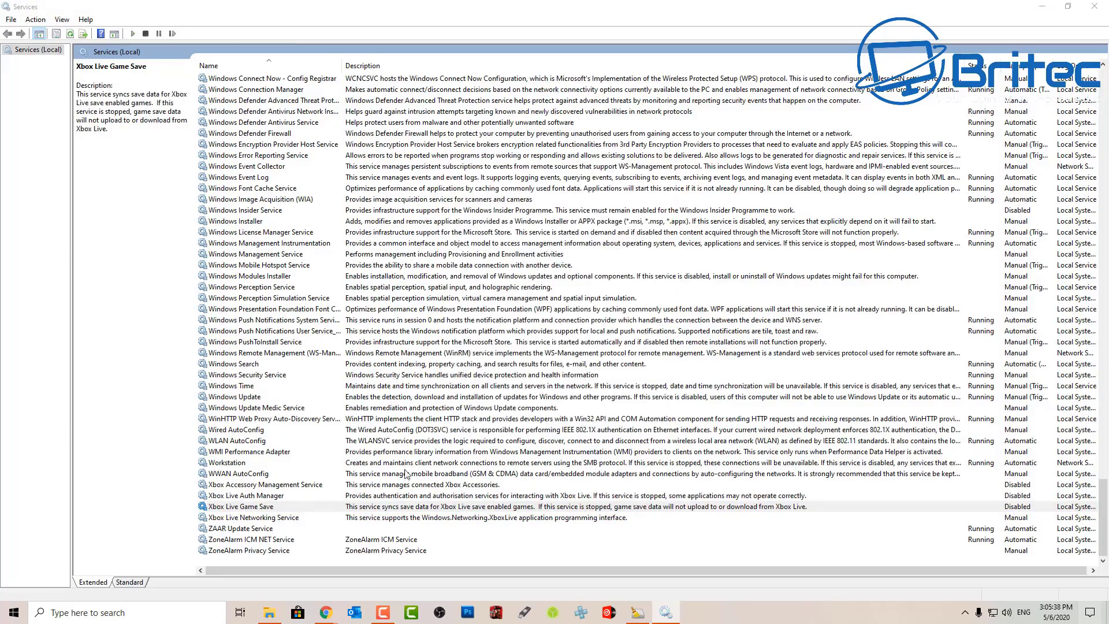
pyautogui.click(270, 511)
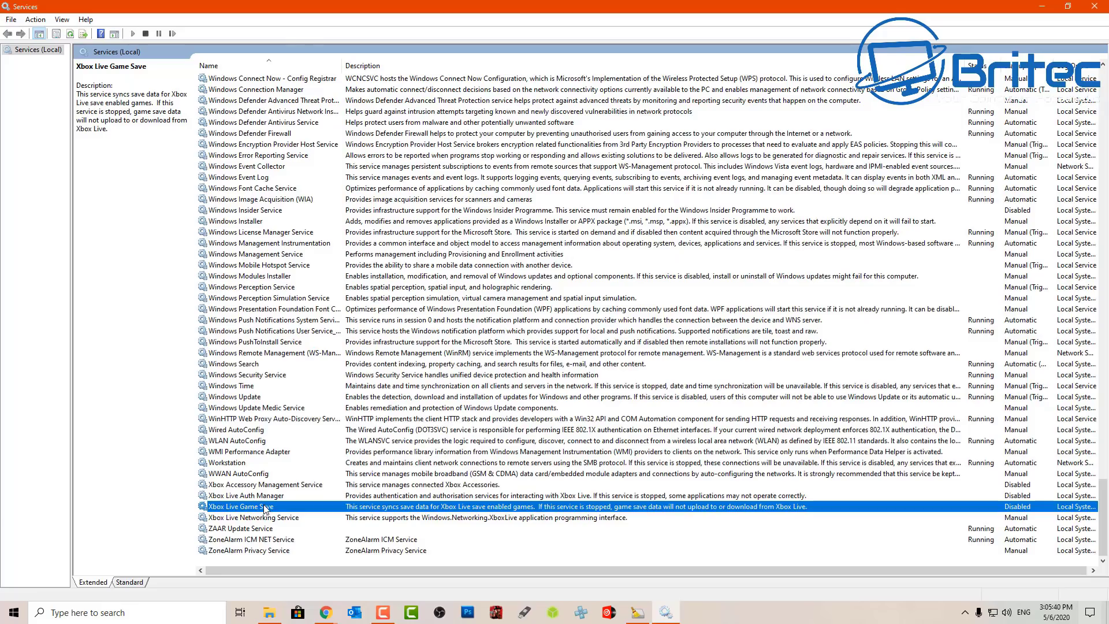
pyautogui.doubleClick(263, 508)
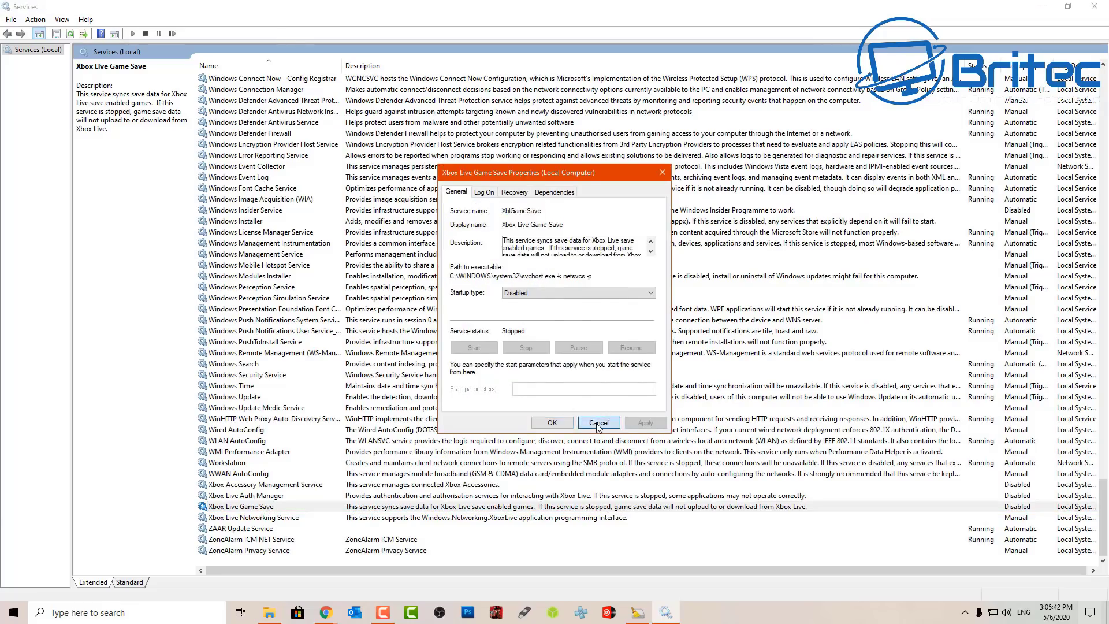
pyautogui.click(597, 422)
# Set the startup type of Xbox Live Networking Service to Disabled and apply the change
pyautogui.doubleClick(271, 518)
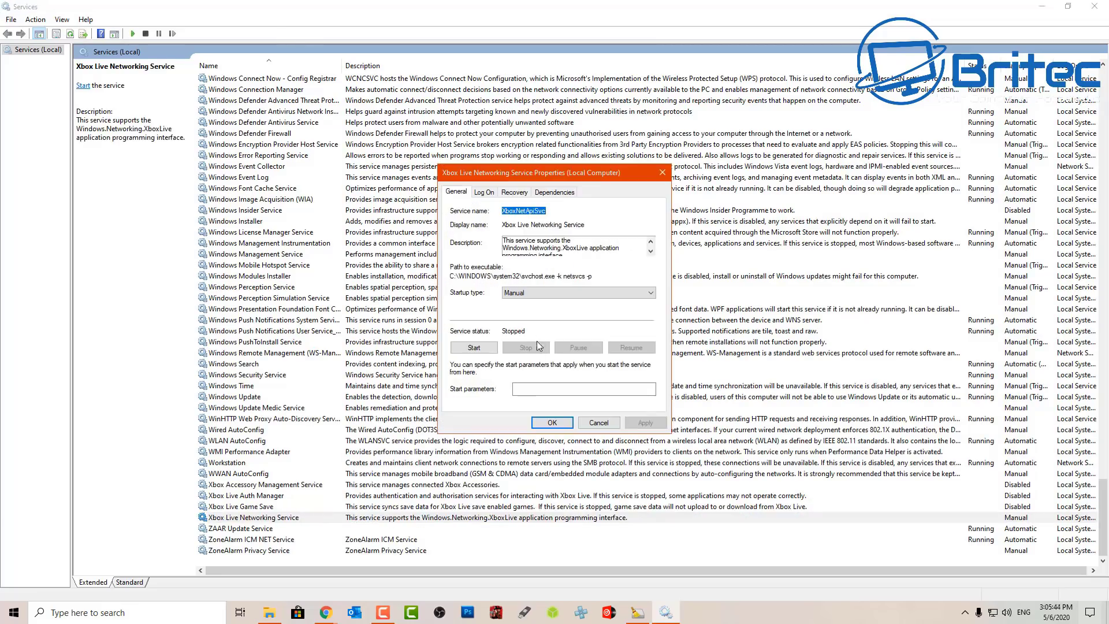
pyautogui.click(543, 293)
pyautogui.click(532, 328)
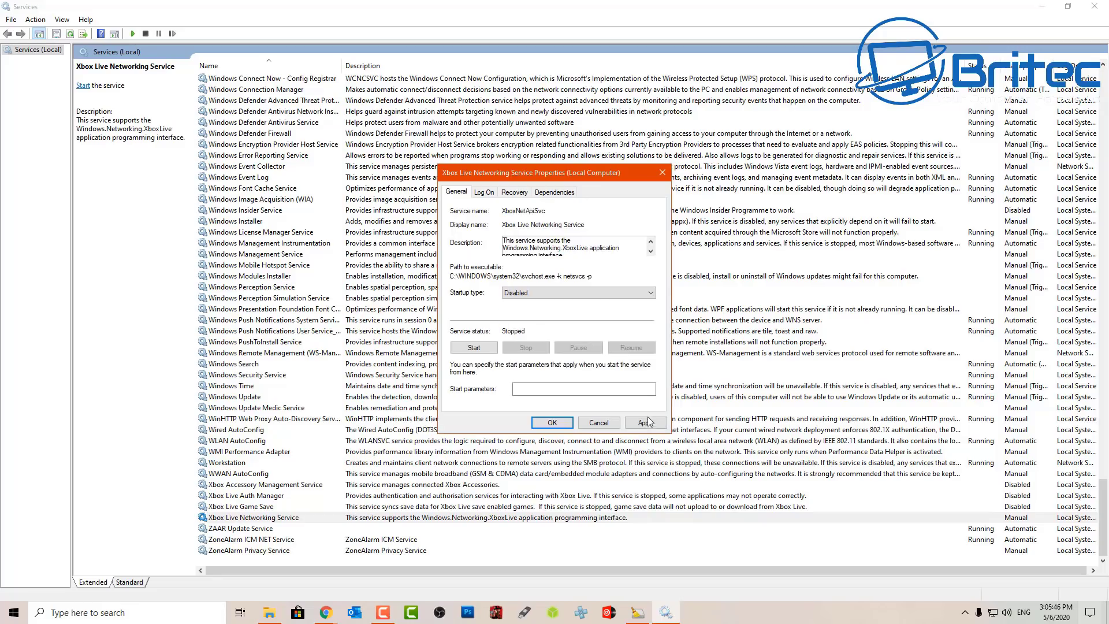
pyautogui.click(645, 422)
pyautogui.click(551, 422)
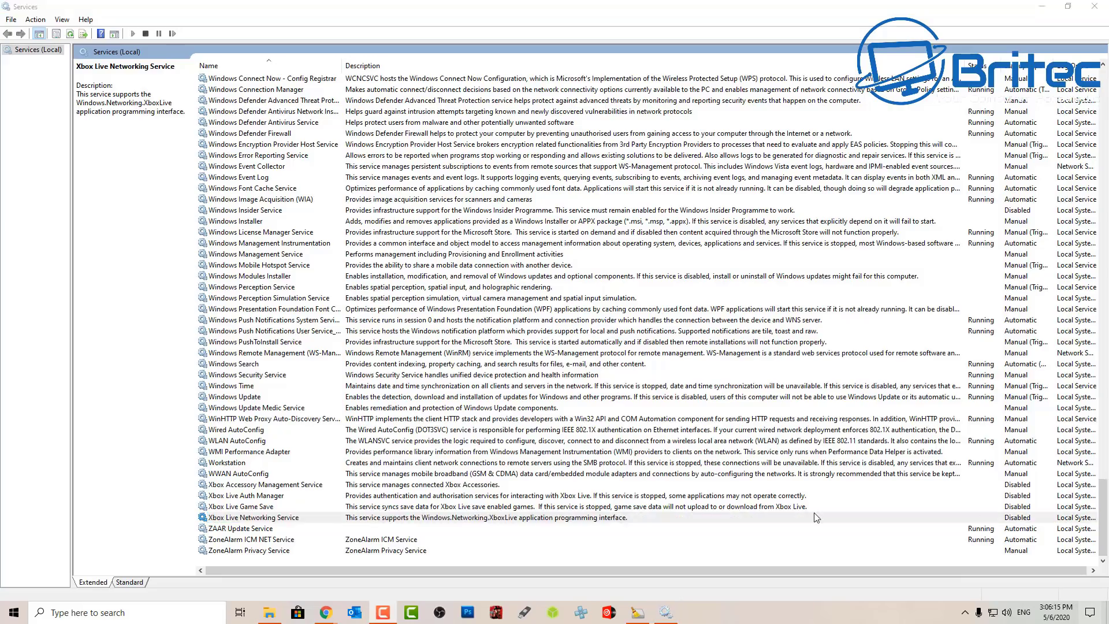
# Set the startup type of Windows Mobile Hotspot Service to Disabled and apply the change
pyautogui.click(251, 266)
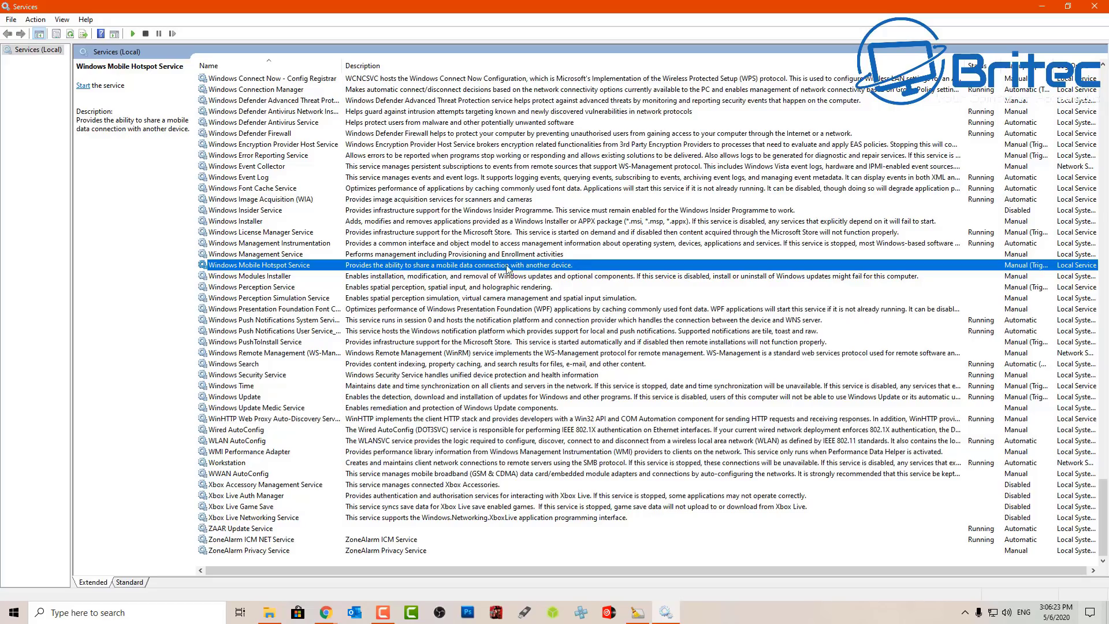
pyautogui.doubleClick(276, 269)
pyautogui.click(517, 293)
pyautogui.click(520, 327)
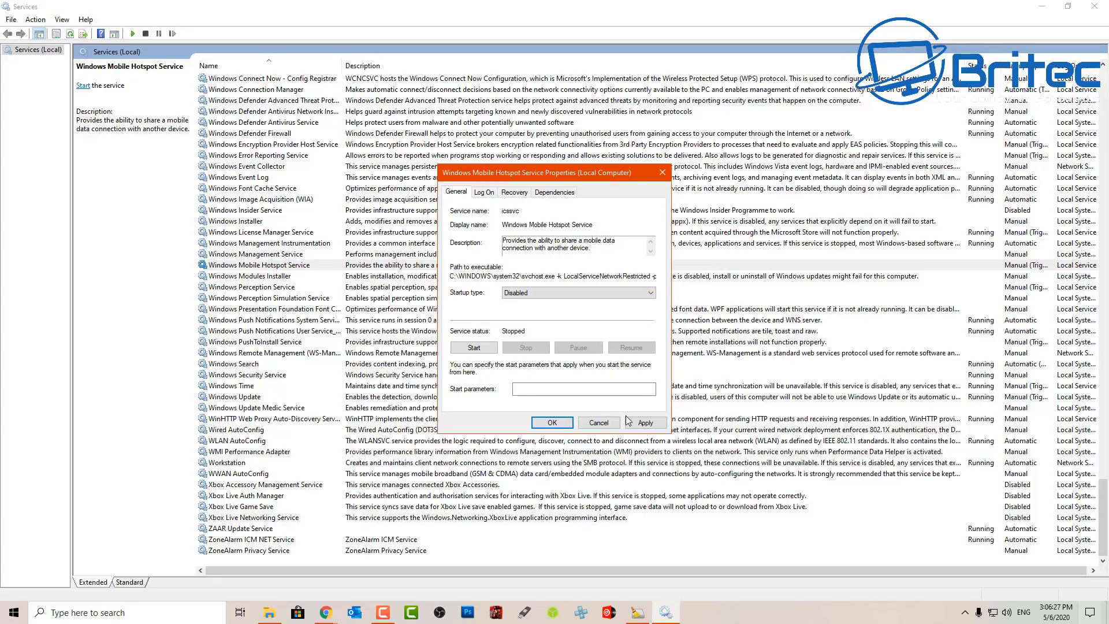
pyautogui.click(645, 423)
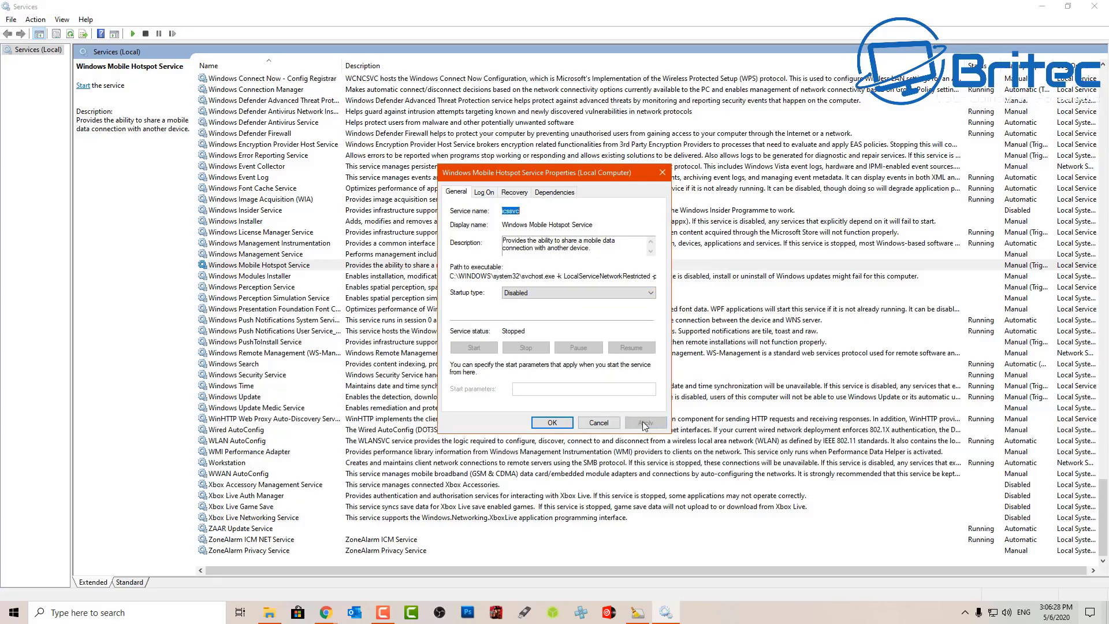
pyautogui.click(552, 422)
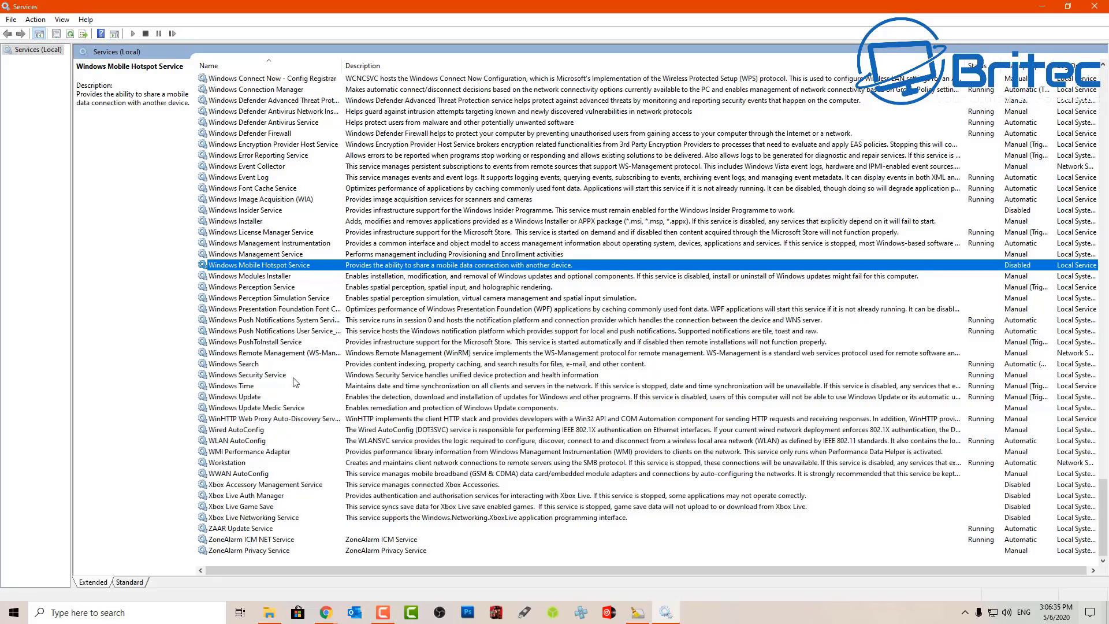
# Find Retail Demo Service in the list, set its startup type to Disabled and apply the change
pyautogui.scroll(3, 293, 359)
pyautogui.scroll(1, 292, 355)
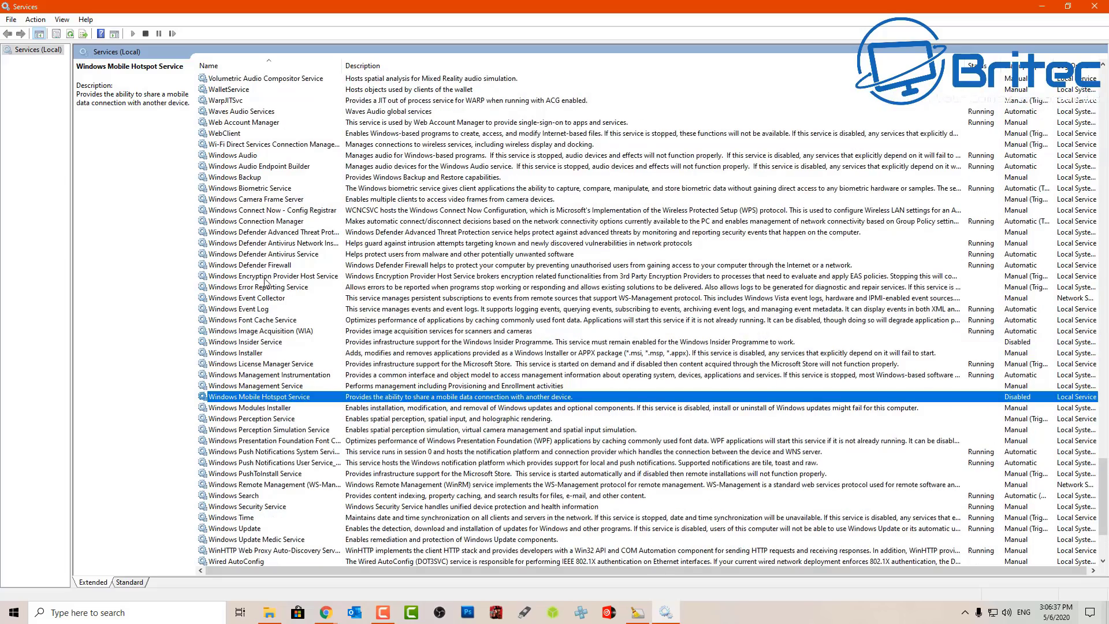
pyautogui.scroll(5, 266, 296)
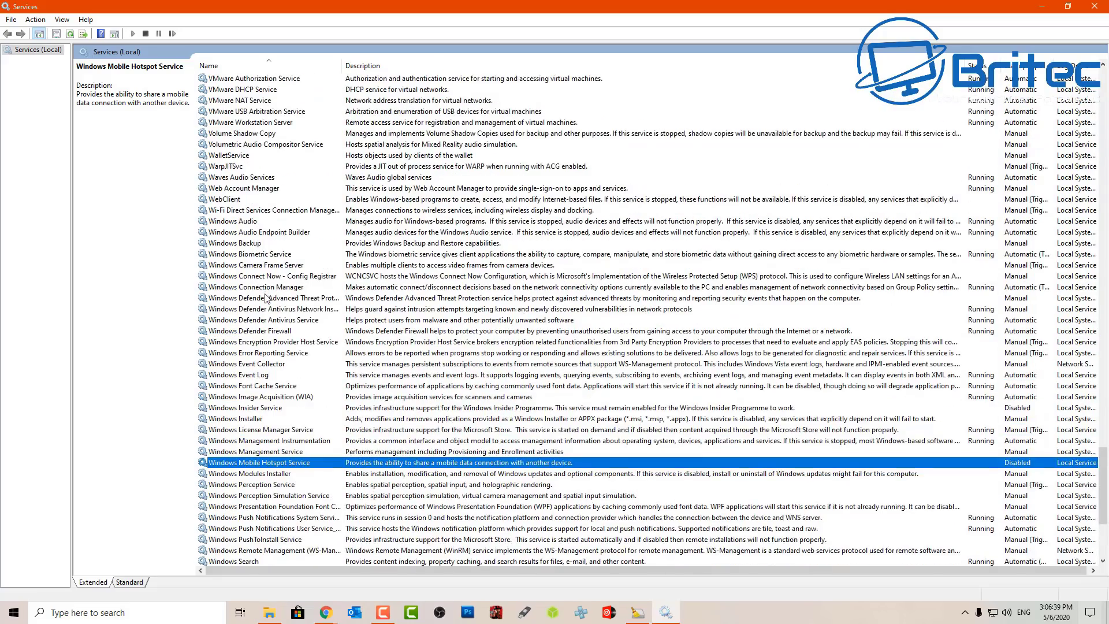
pyautogui.scroll(2, 267, 298)
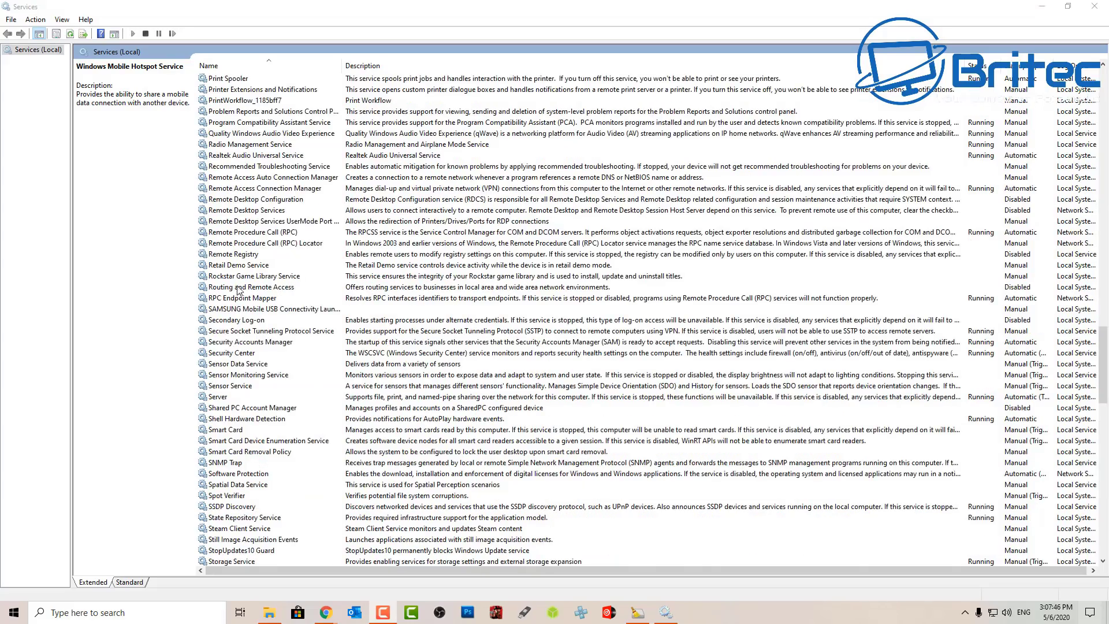
pyautogui.click(234, 268)
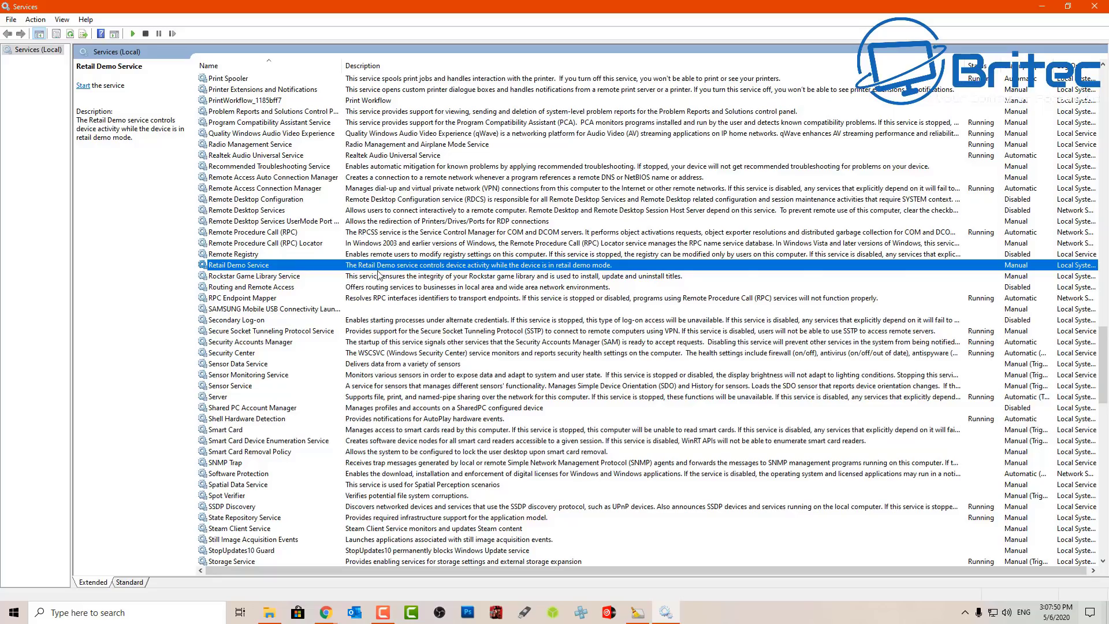
pyautogui.doubleClick(232, 268)
pyautogui.click(534, 293)
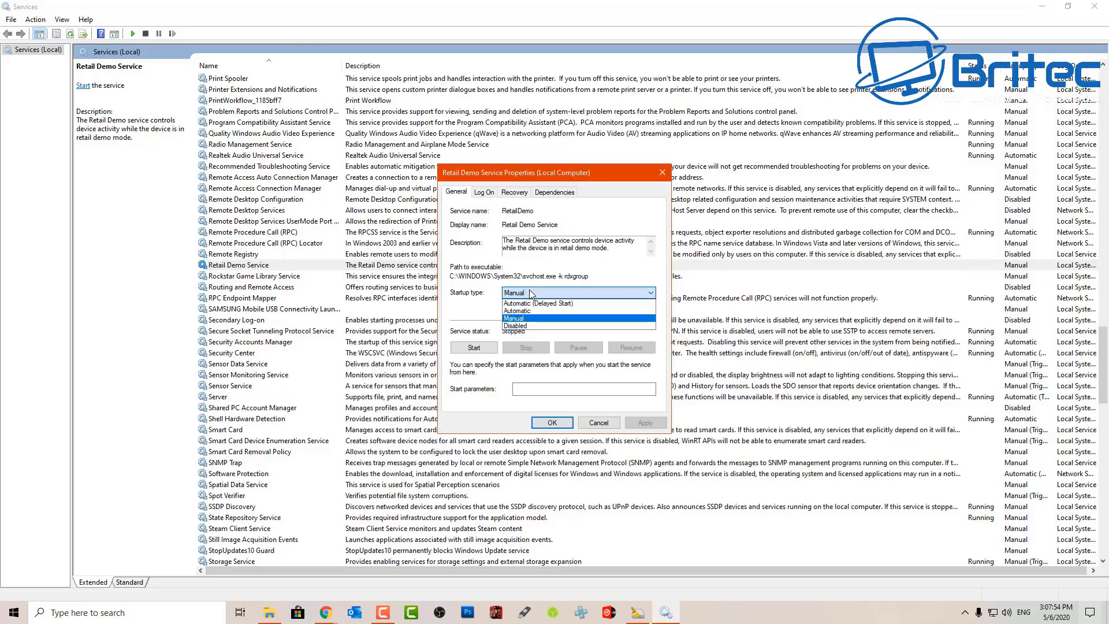
pyautogui.click(527, 326)
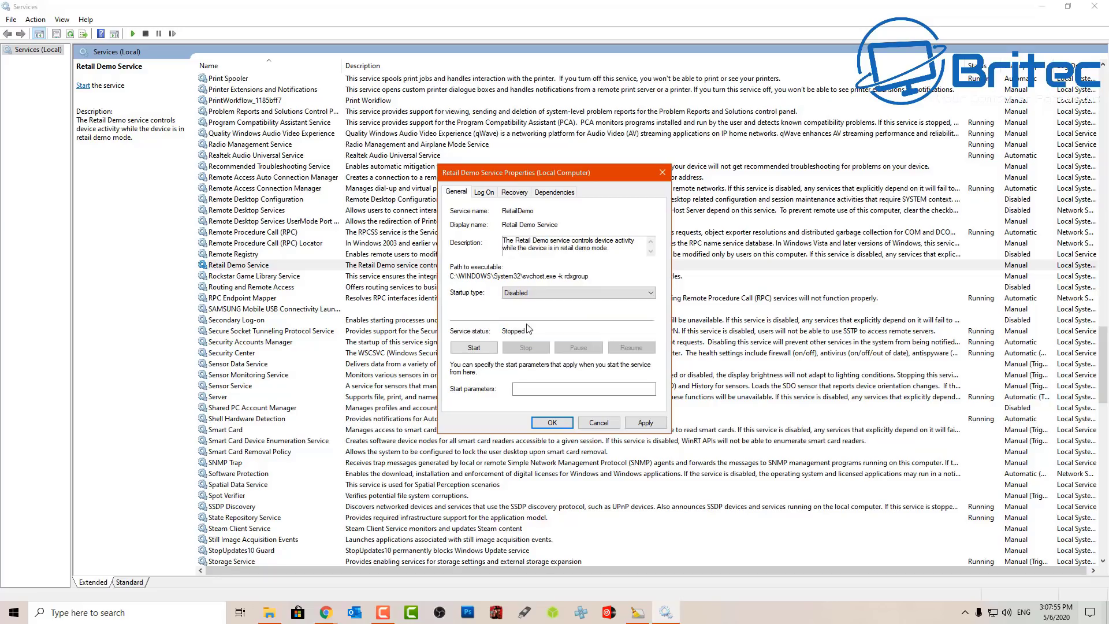
pyautogui.click(634, 425)
pyautogui.click(552, 423)
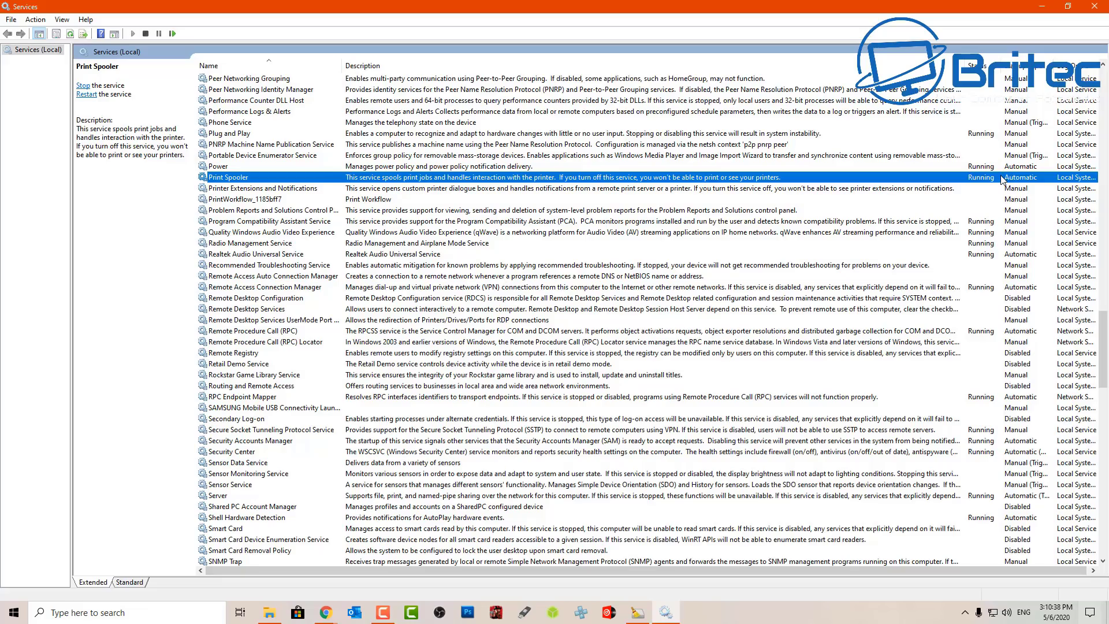
# Find the Offline Files service in the list and check its description and startup type
pyautogui.scroll(3, 973, 206)
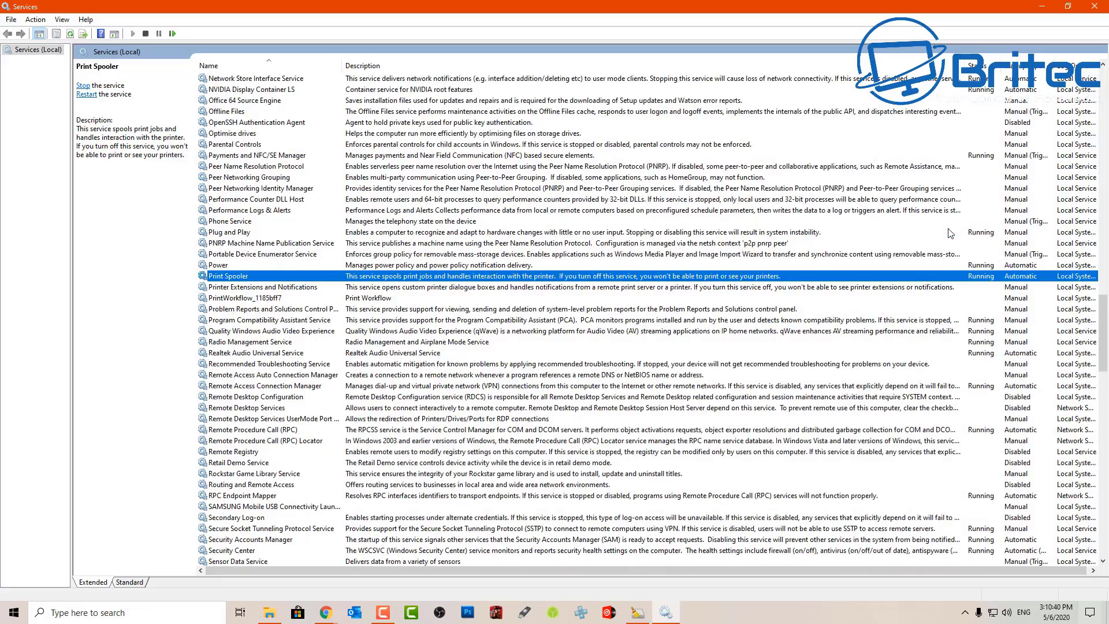
pyautogui.click(231, 112)
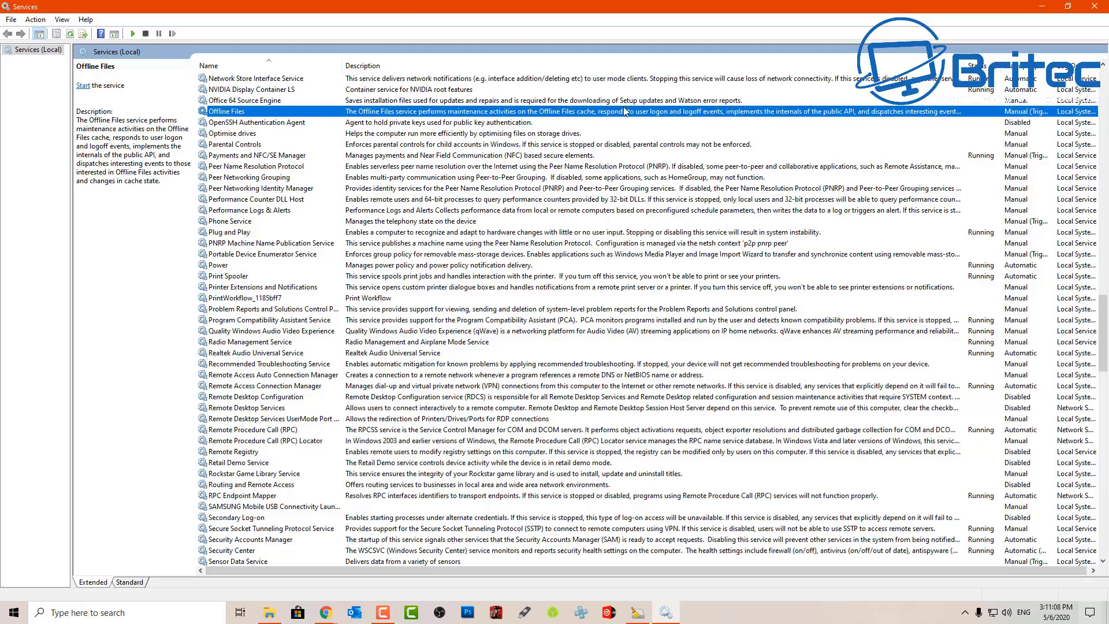
# Find File History Service in the list, set its startup type to Disabled and apply the change
pyautogui.scroll(3, 624, 114)
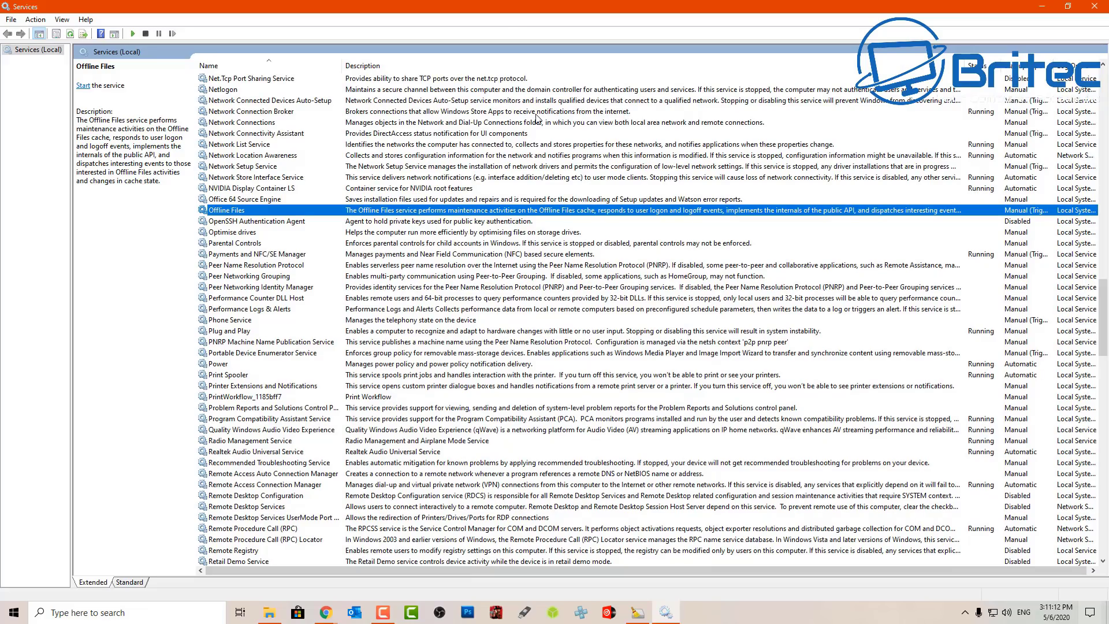
pyautogui.scroll(2, 539, 124)
pyautogui.scroll(15, 635, 191)
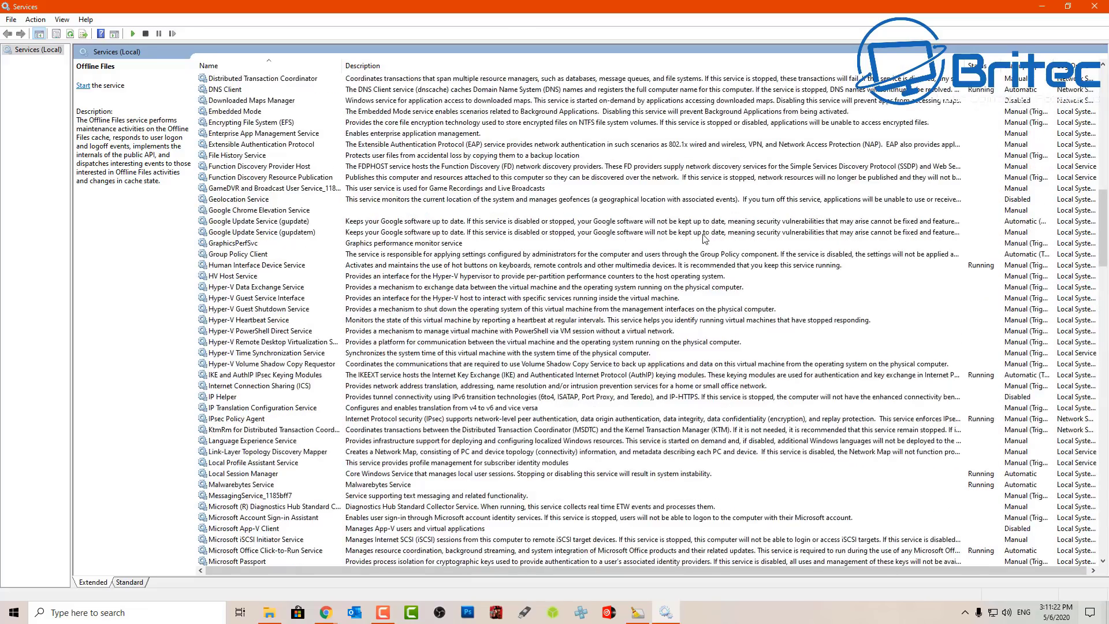
pyautogui.click(254, 156)
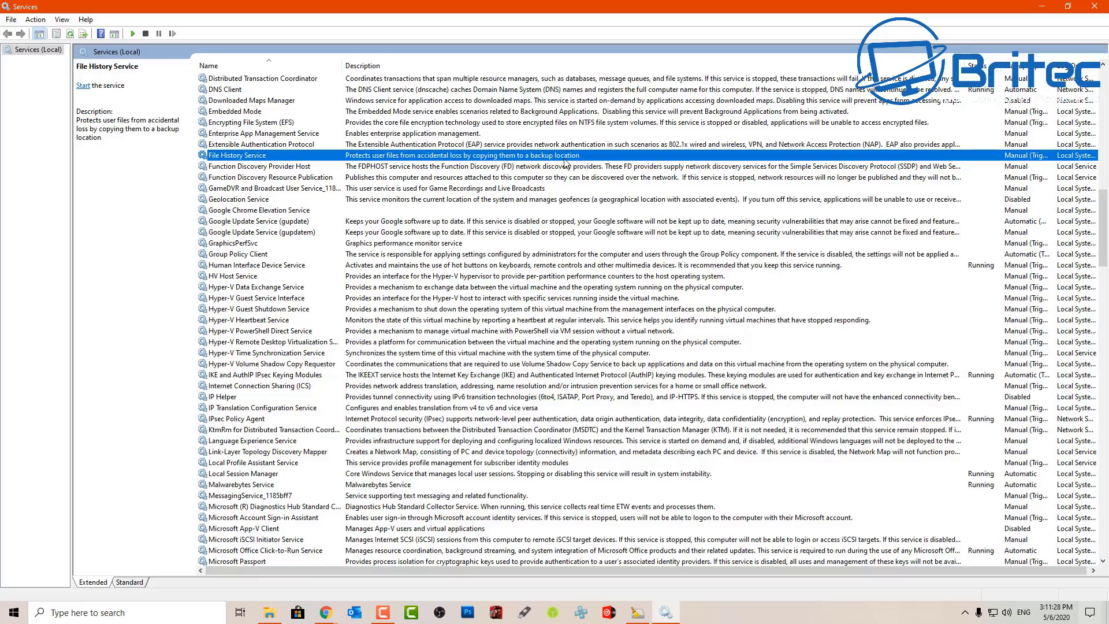
pyautogui.doubleClick(281, 156)
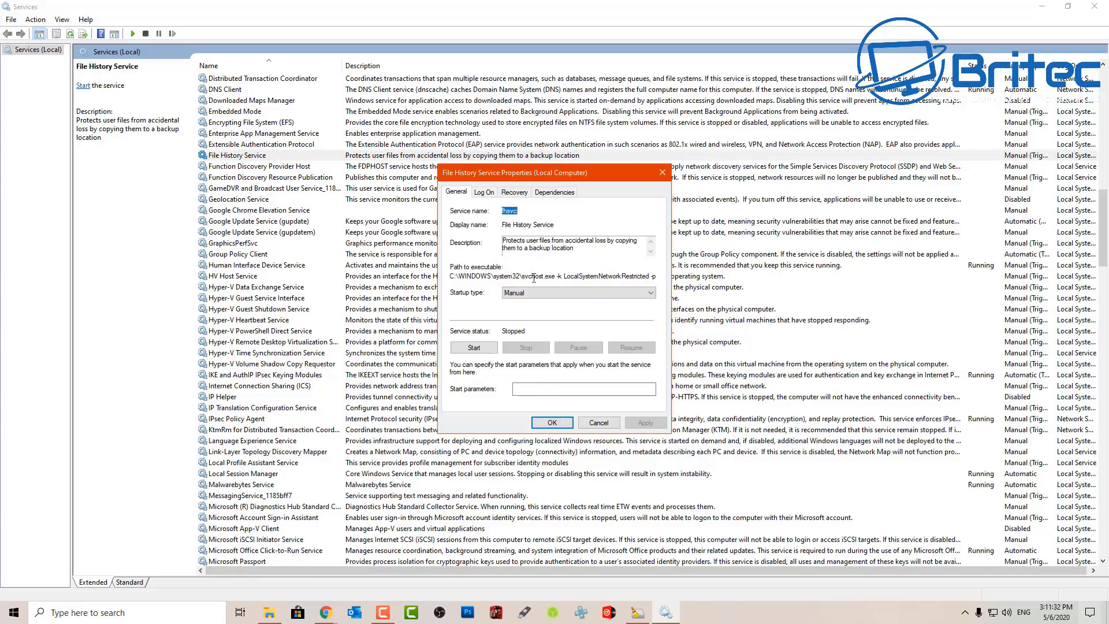
pyautogui.click(533, 293)
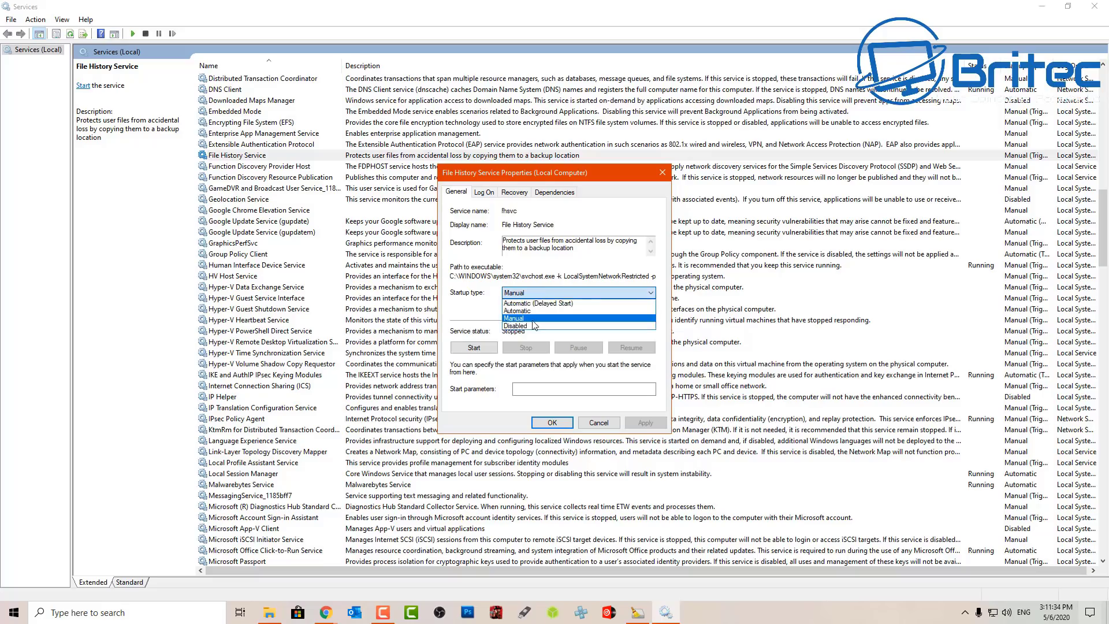
pyautogui.click(534, 333)
pyautogui.click(645, 422)
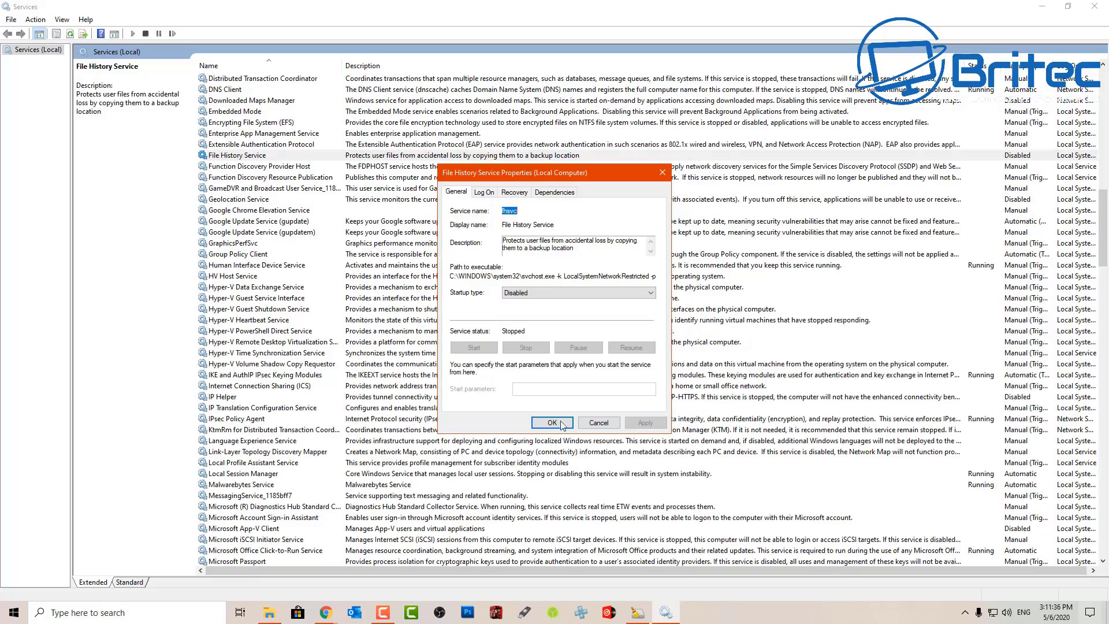
# Open the properties of Geolocation Service, check its startup type and close them
pyautogui.click(552, 422)
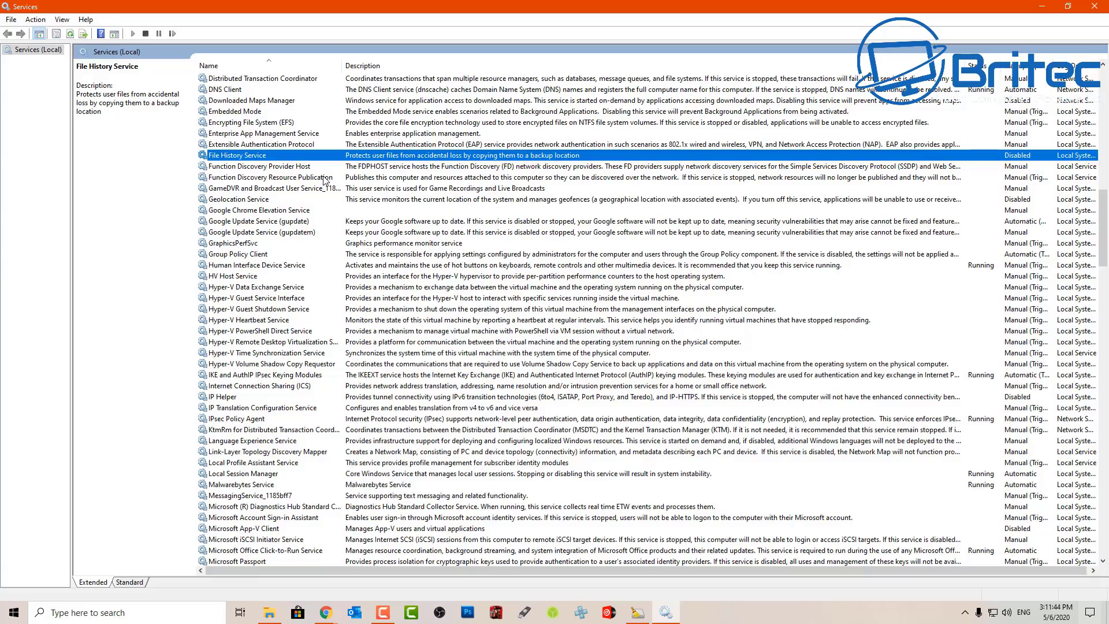
pyautogui.click(254, 199)
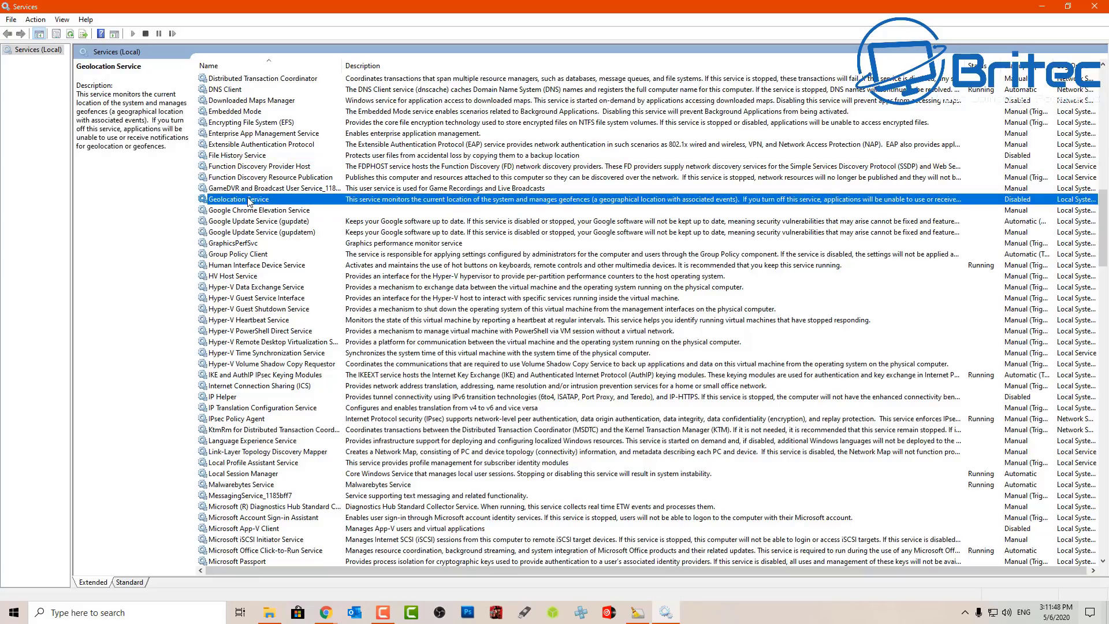
pyautogui.doubleClick(249, 200)
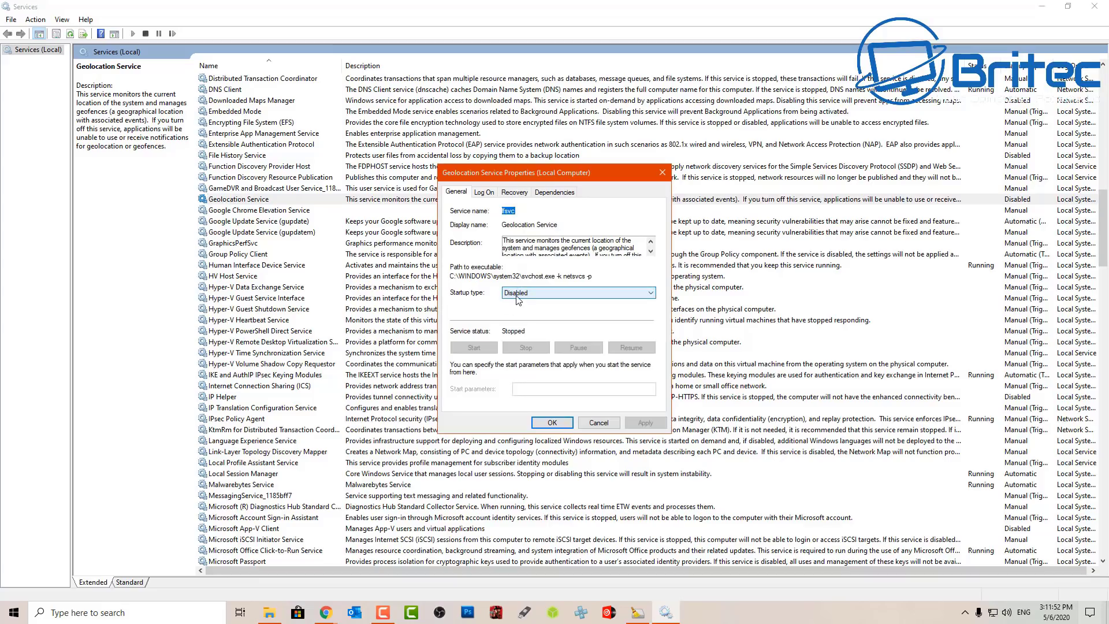
pyautogui.click(569, 424)
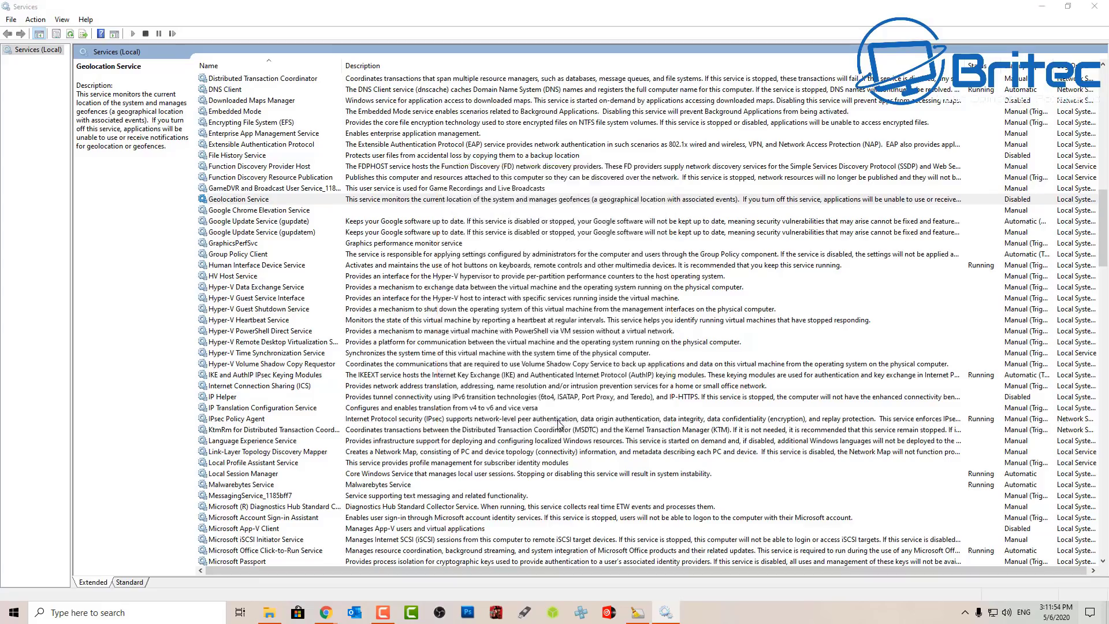
# Find the Device Management Wireless Application Protocol (WAP) Push message Routing Service and check its description and startup type
pyautogui.scroll(6, 298, 231)
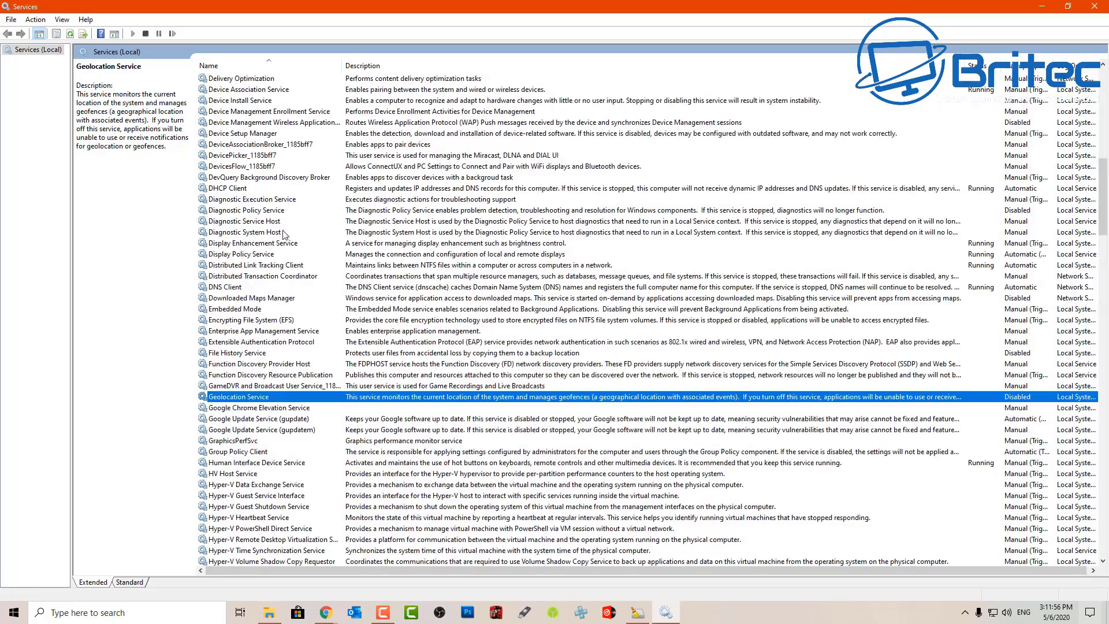
pyautogui.scroll(2, 270, 242)
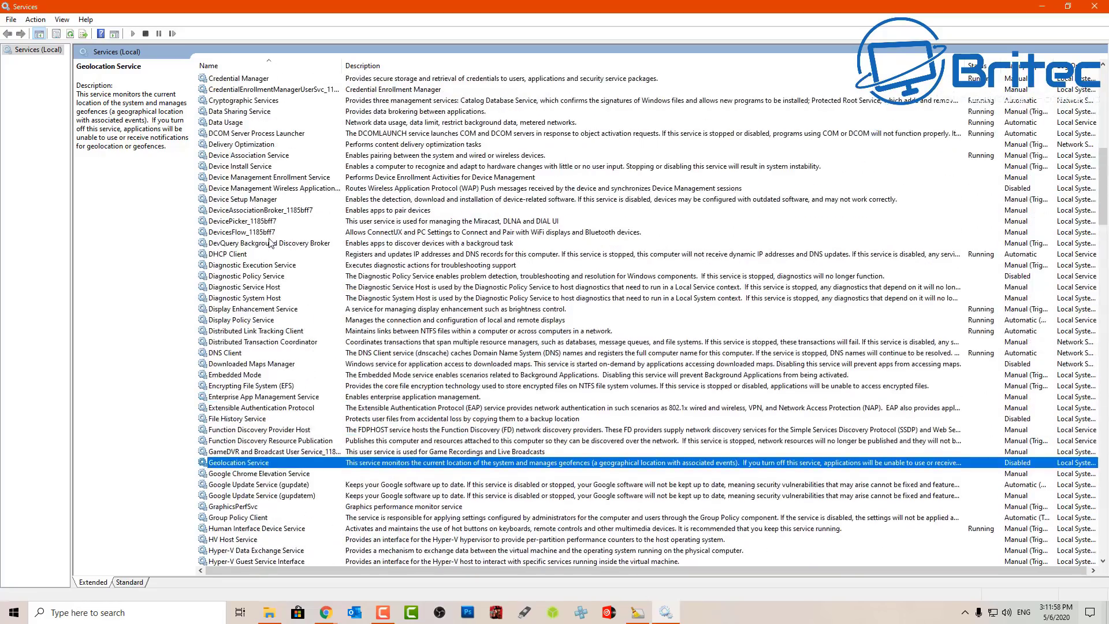
pyautogui.click(264, 191)
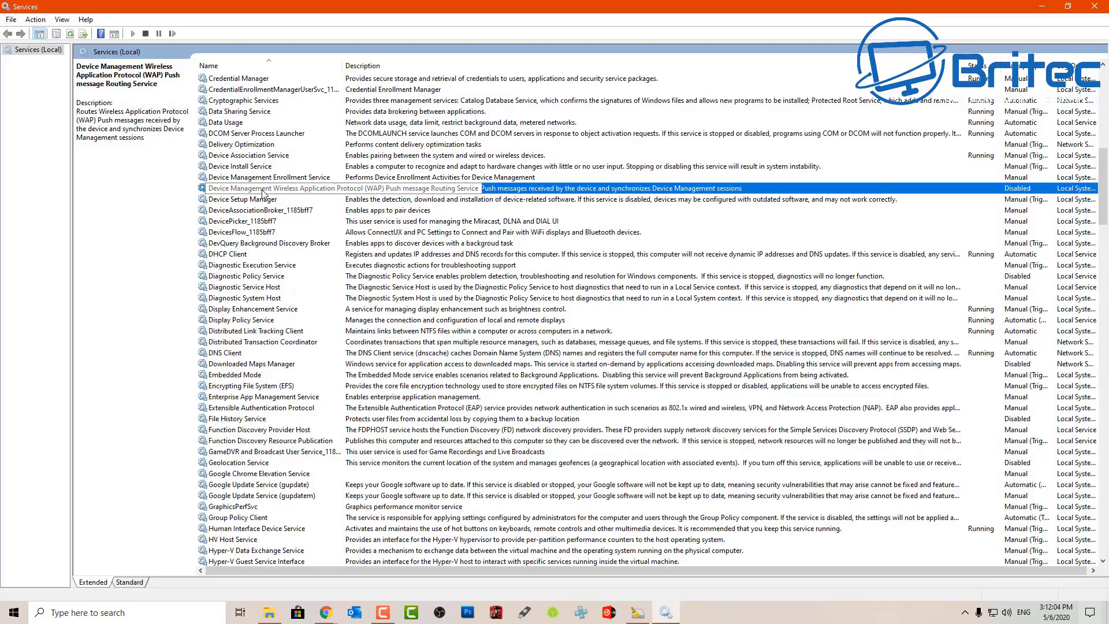
# Find Touch Keyboard and Handwriting Panel Service in the list, set its startup type to Disabled and apply the change
pyautogui.scroll(5, 263, 190)
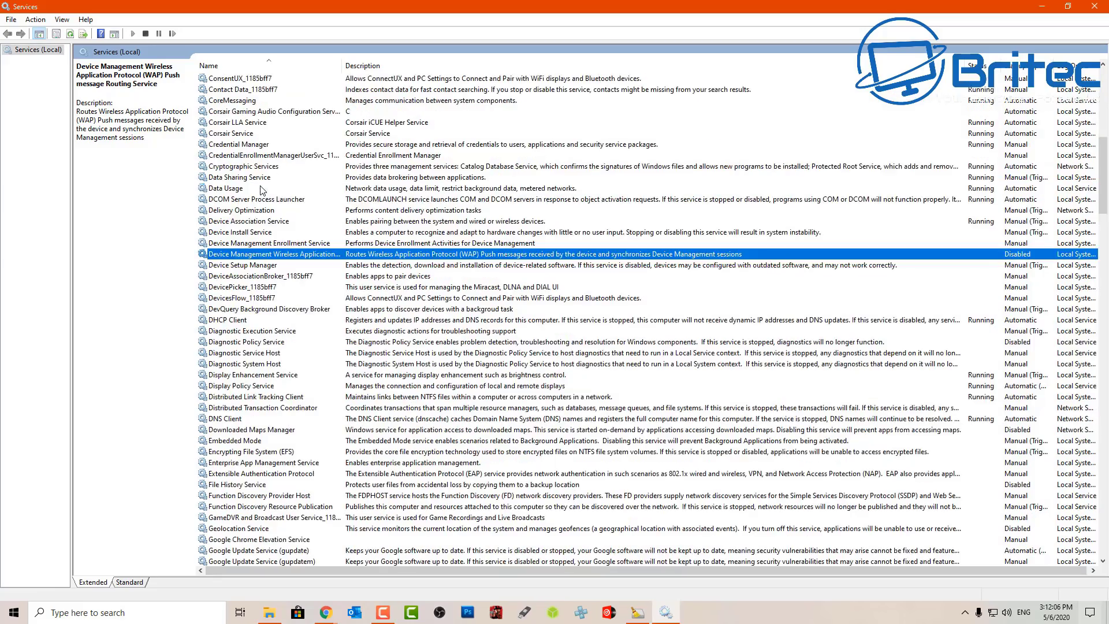
pyautogui.scroll(7, 263, 190)
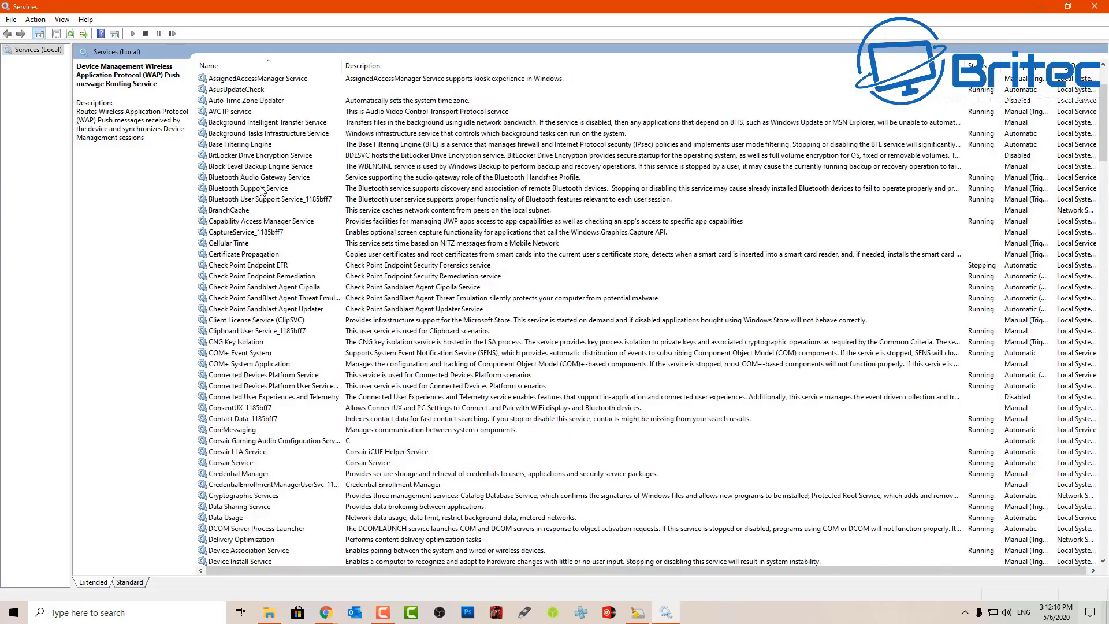
pyautogui.scroll(3, 261, 191)
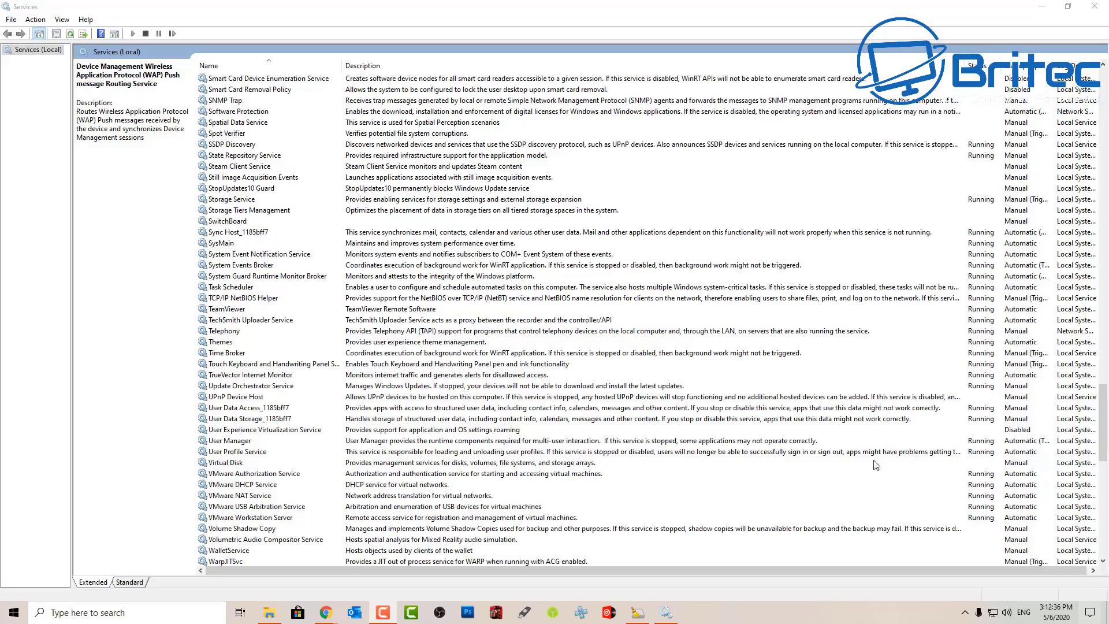
pyautogui.click(245, 364)
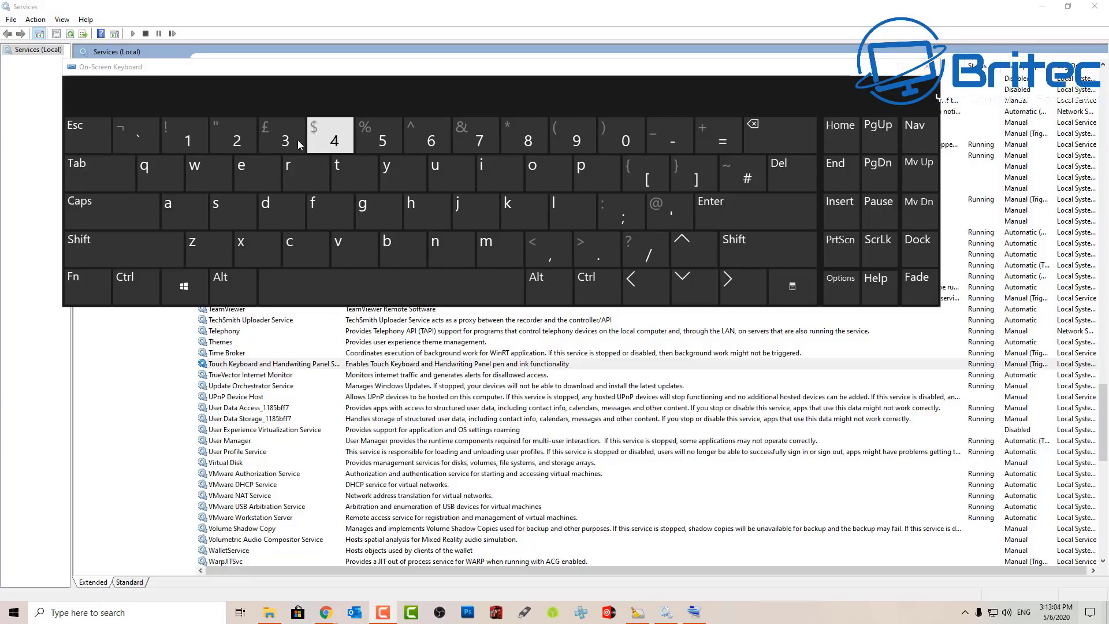
pyautogui.click(927, 67)
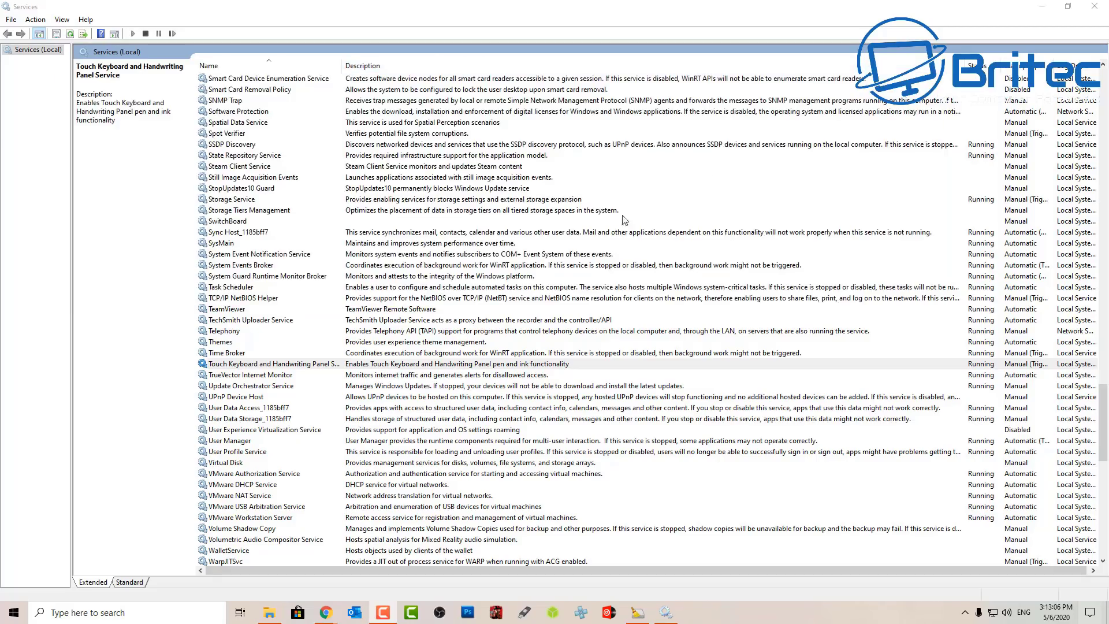
pyautogui.doubleClick(275, 363)
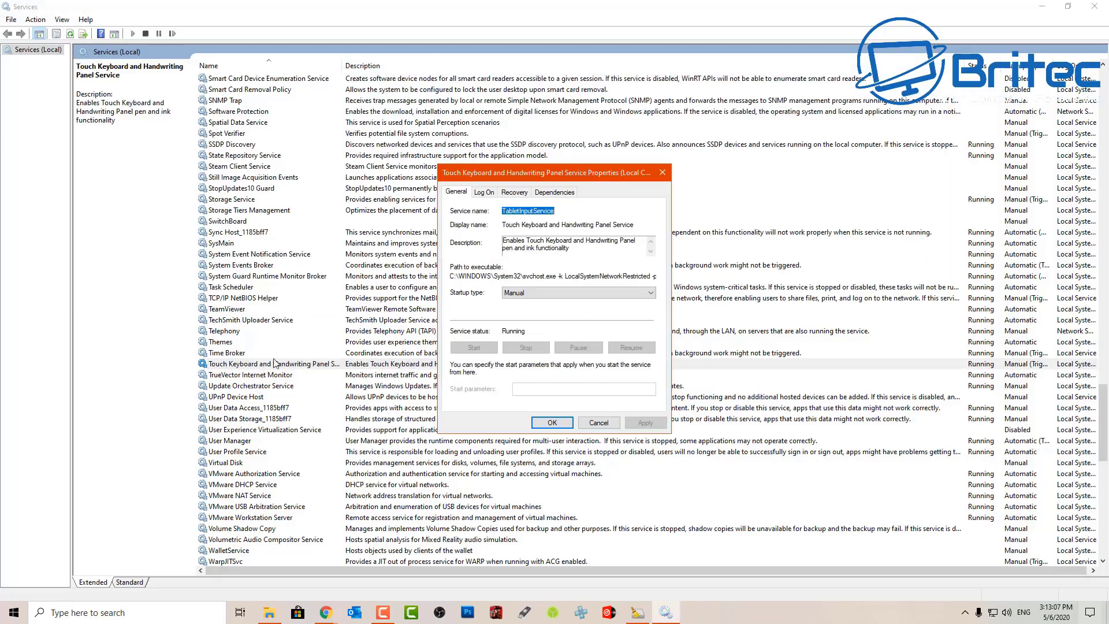
pyautogui.click(540, 293)
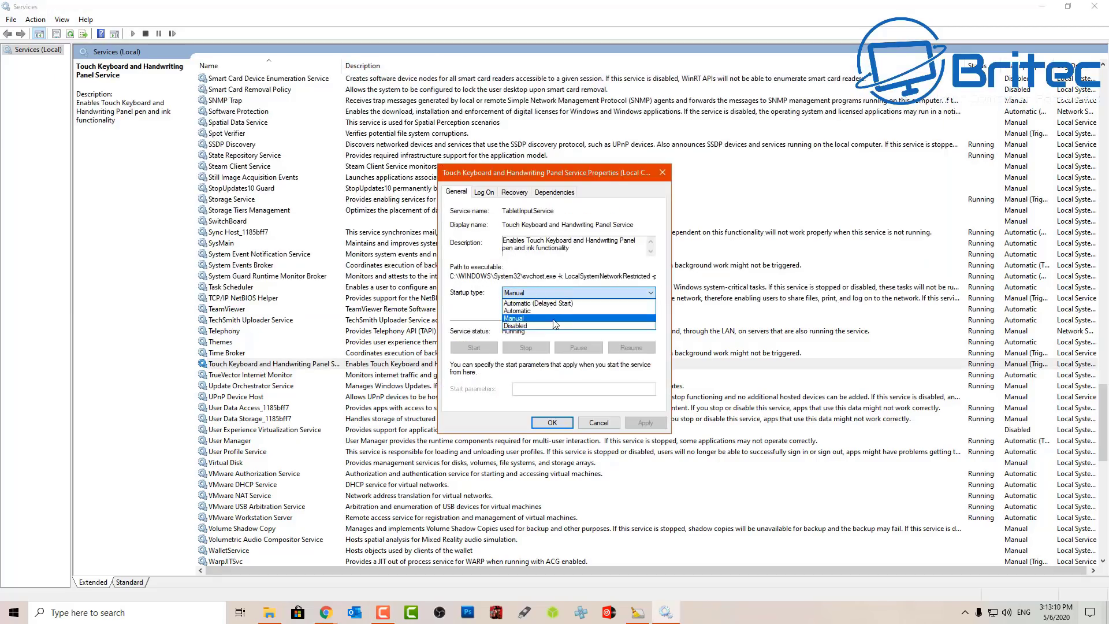
pyautogui.click(520, 325)
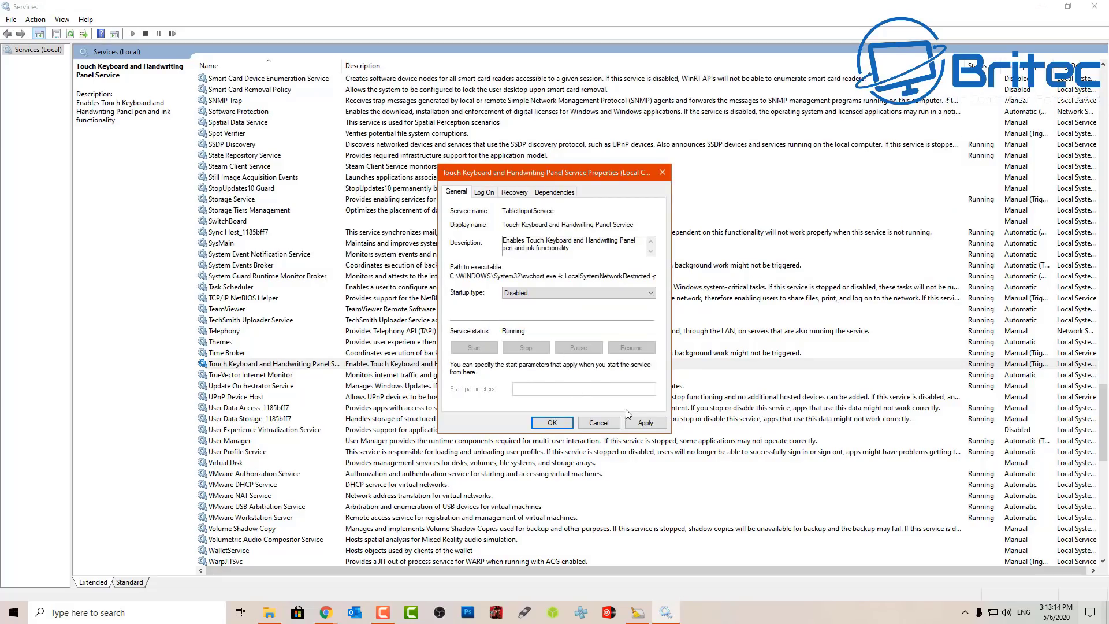
pyautogui.click(645, 423)
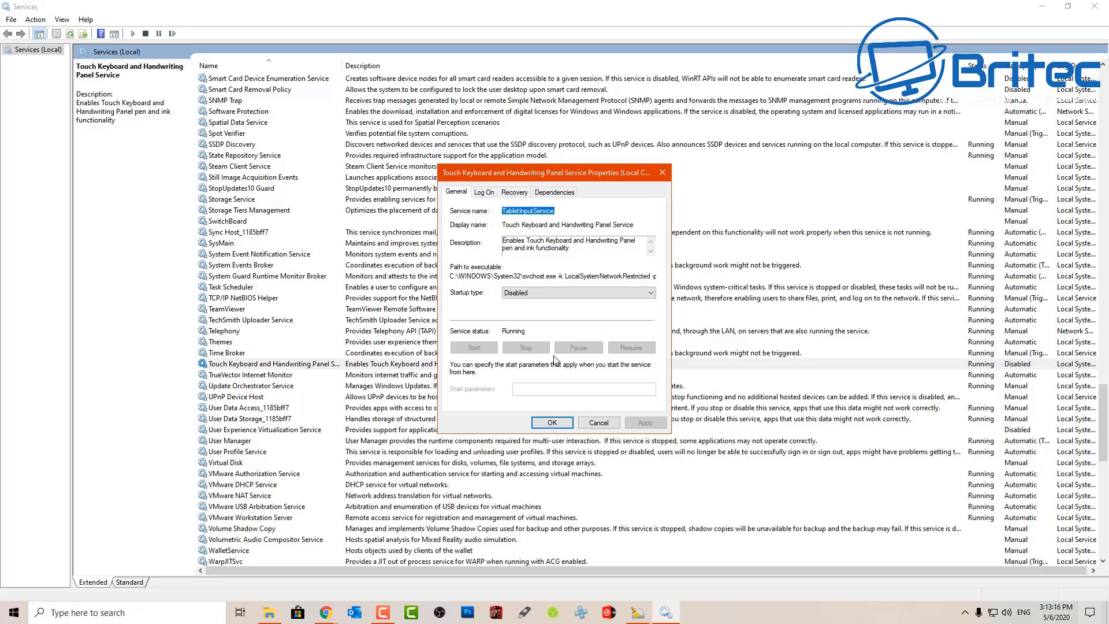
pyautogui.click(552, 423)
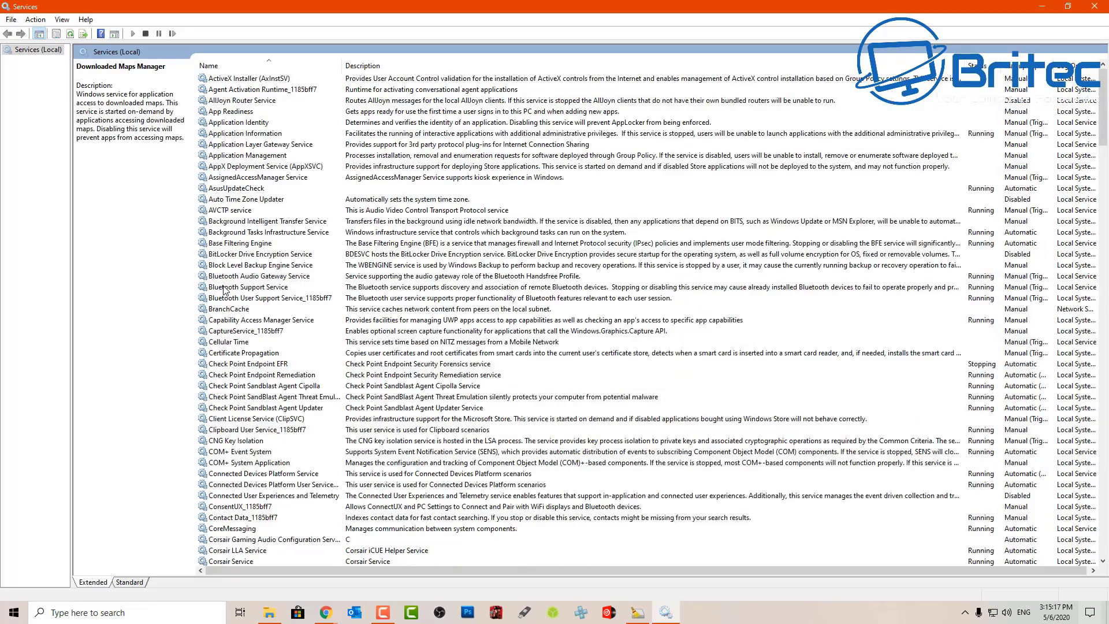
# Review the description and properties of Bluetooth Support Service and close them without making changes
pyautogui.click(225, 289)
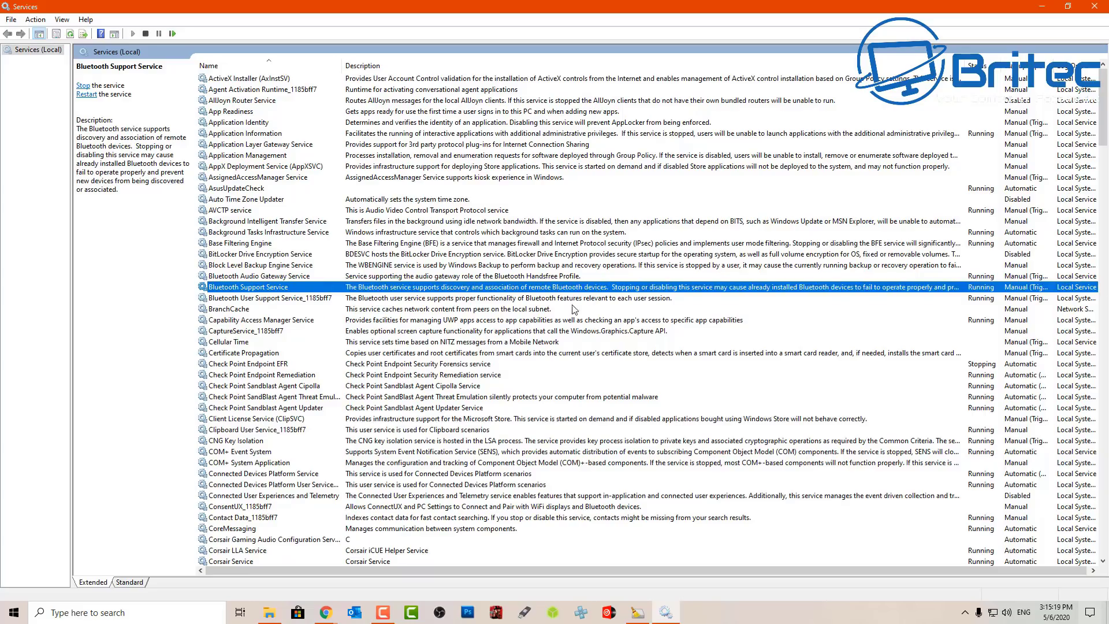
pyautogui.doubleClick(287, 288)
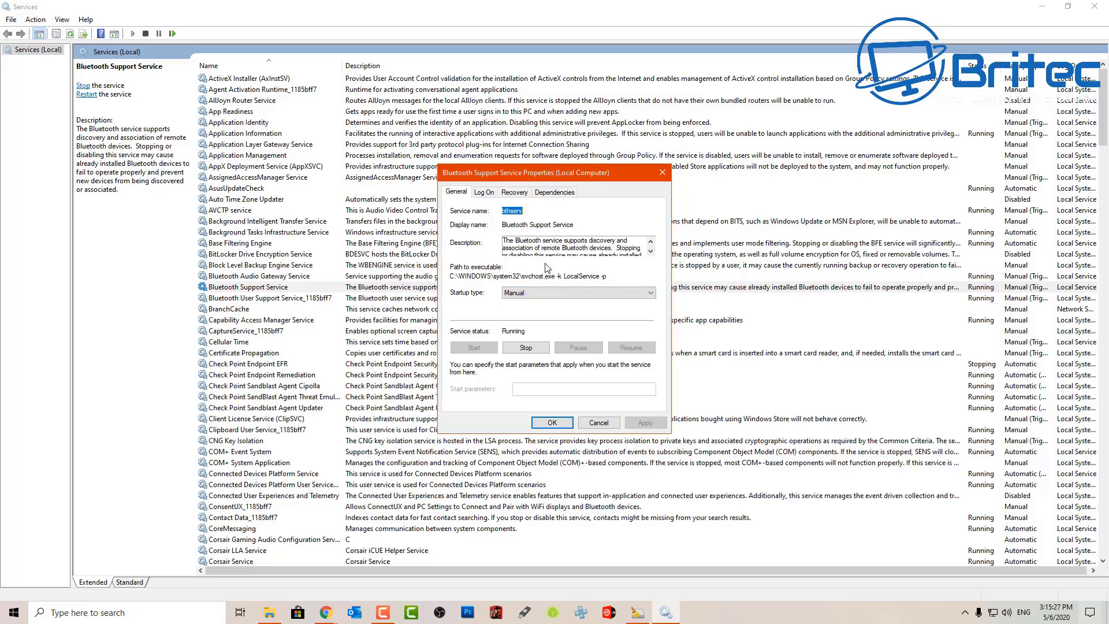
pyautogui.click(599, 422)
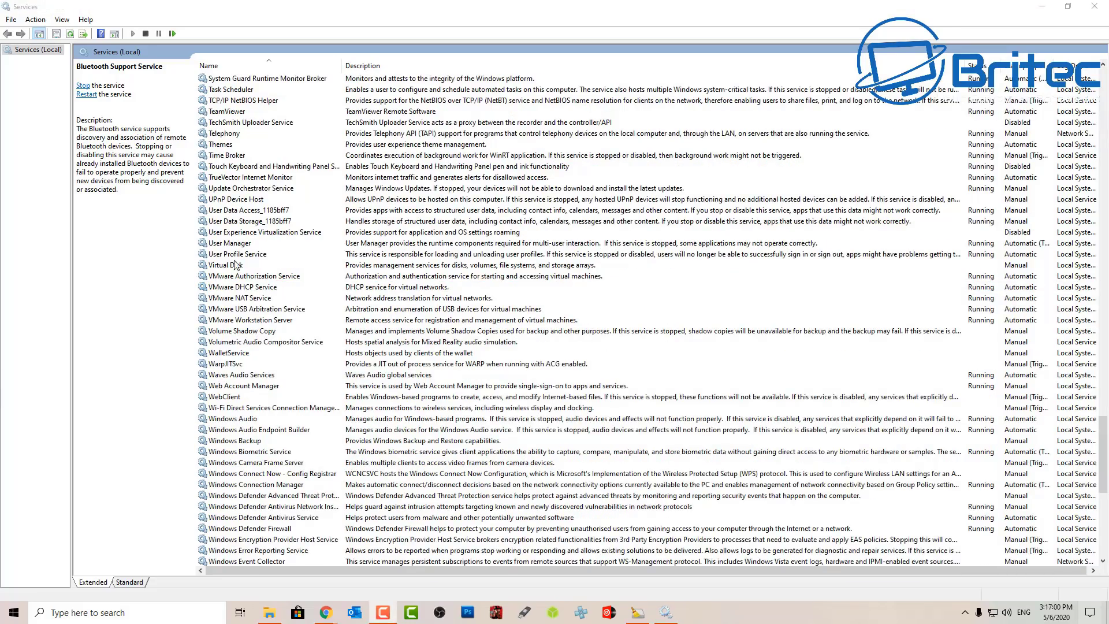
# Review the description and properties of the Volume Shadow Copy service and close them without making changes
pyautogui.click(239, 332)
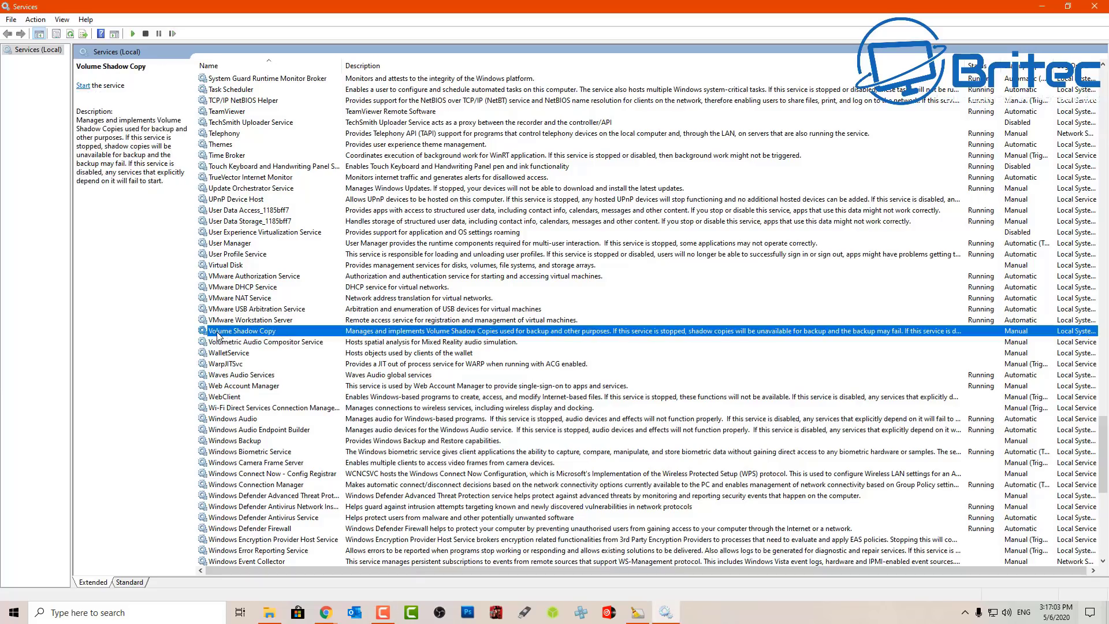
pyautogui.doubleClick(267, 334)
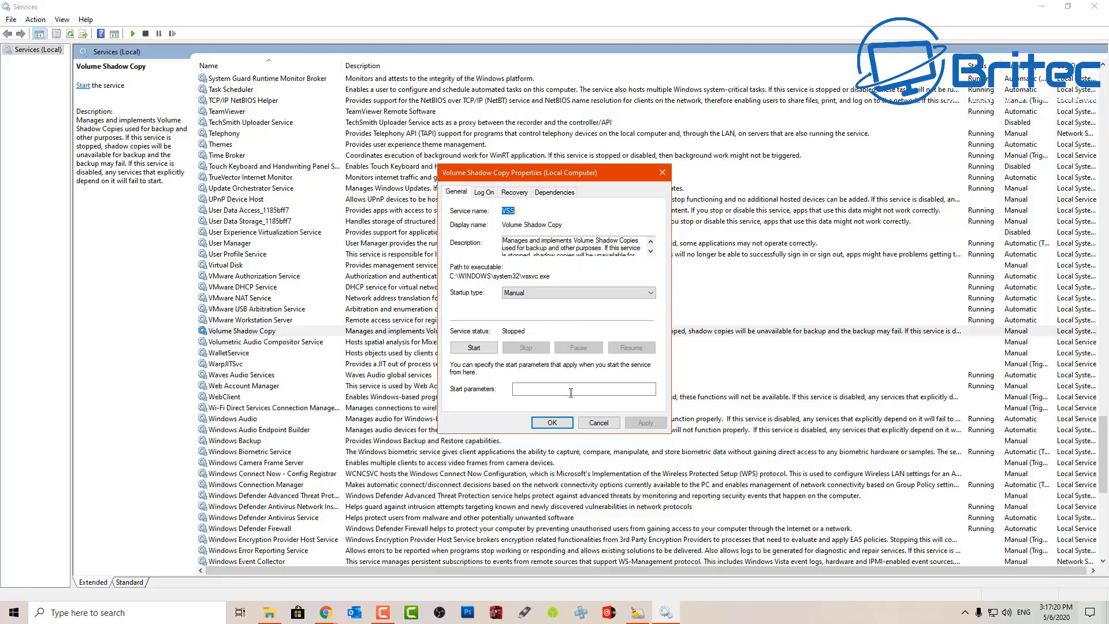
pyautogui.click(661, 174)
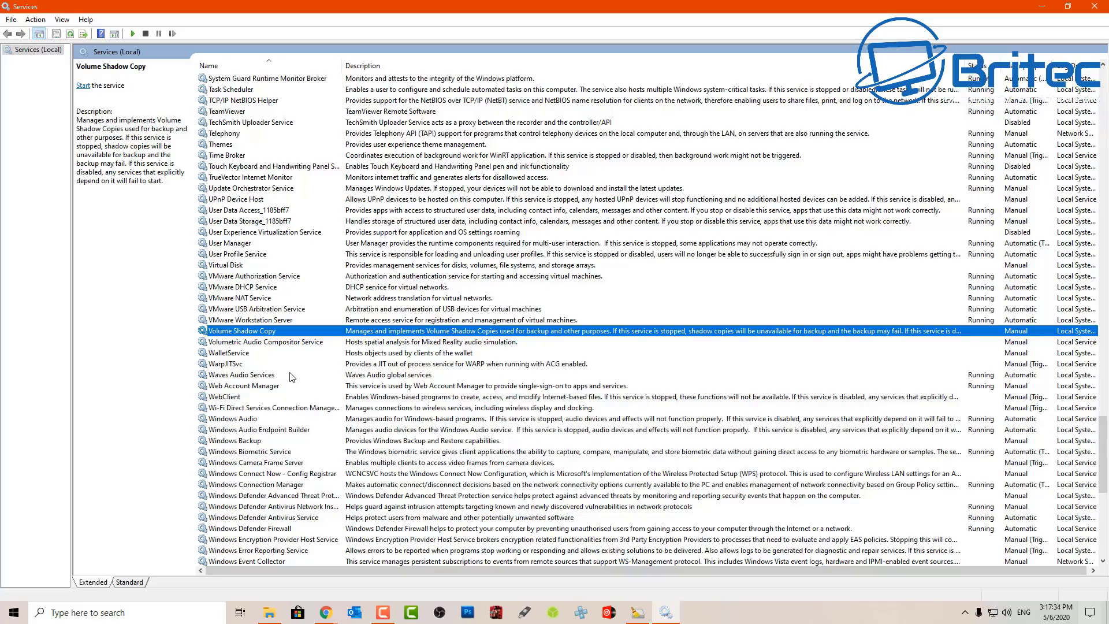
# Find the Windows Defender Firewall service, review its properties and close them without making changes
pyautogui.scroll(-1, 283, 418)
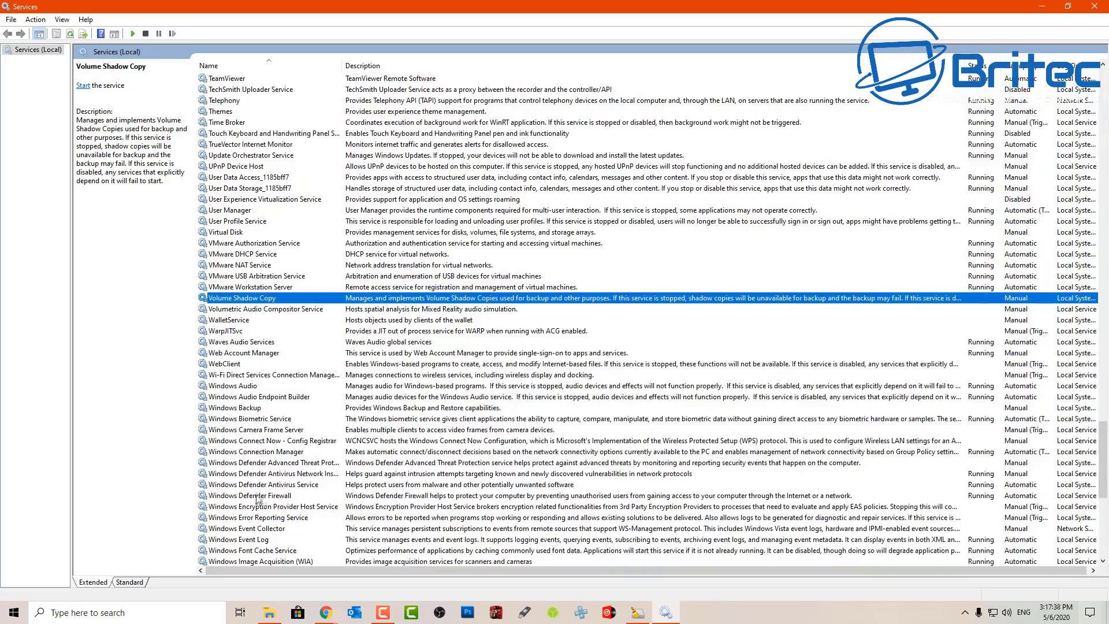
pyautogui.scroll(-1, 259, 474)
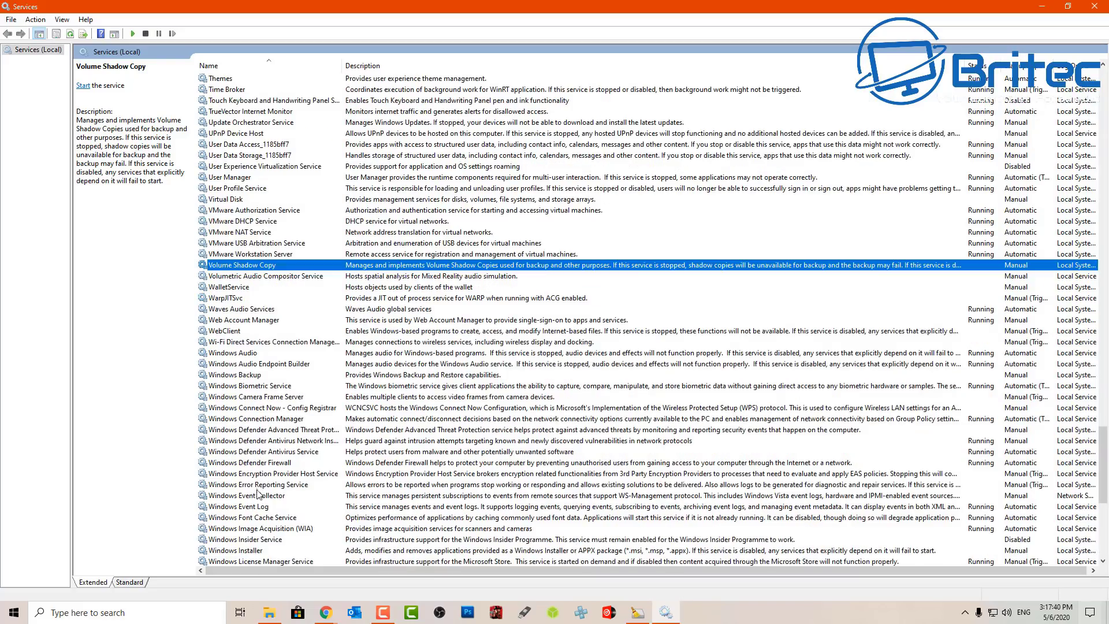
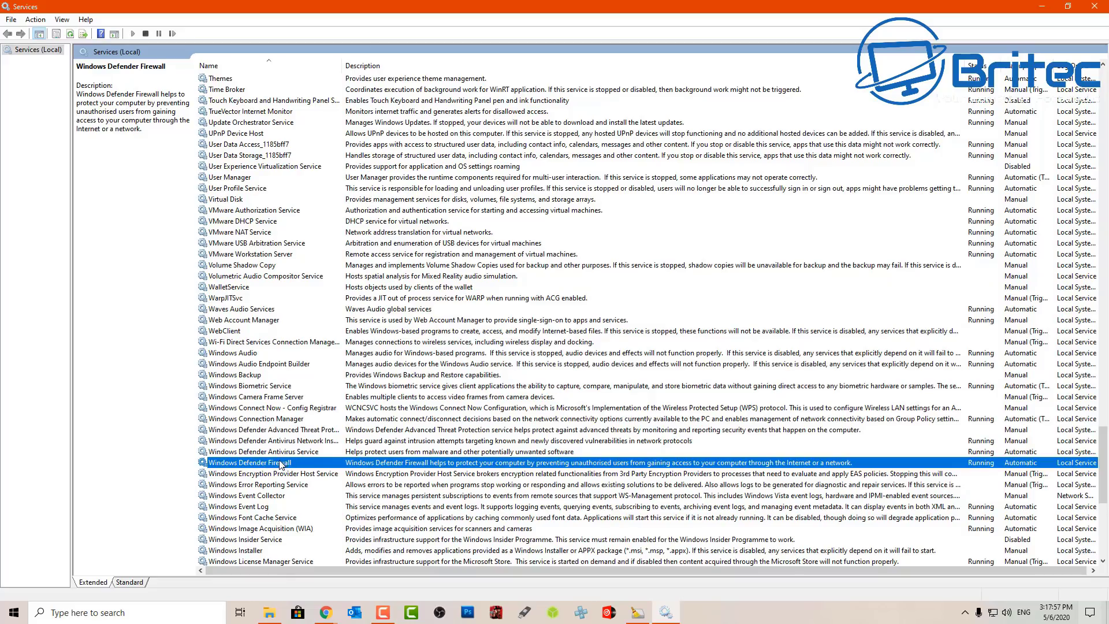
pyautogui.doubleClick(281, 465)
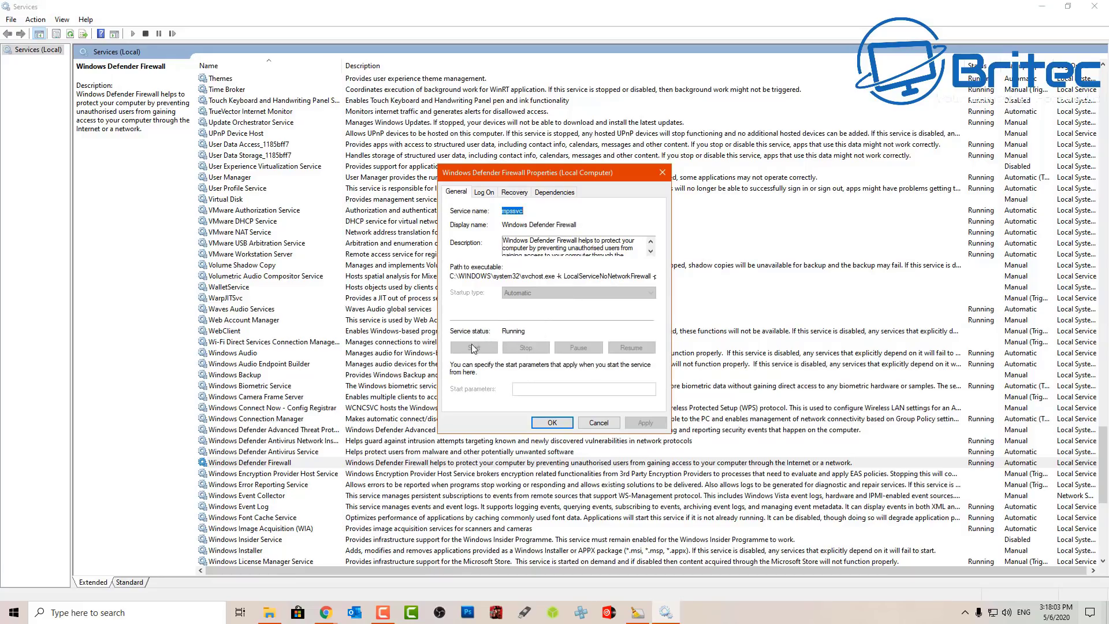
pyautogui.click(599, 424)
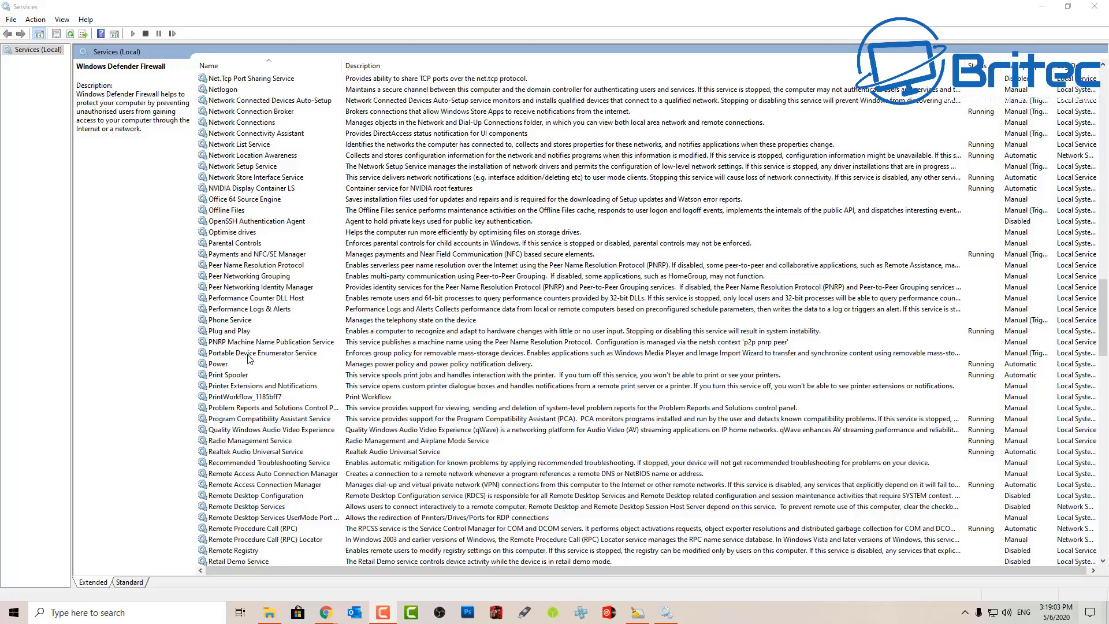
# Set the startup type of Payments and NFC/SE Manager to Disabled, stop the service and apply the change
pyautogui.click(402, 258)
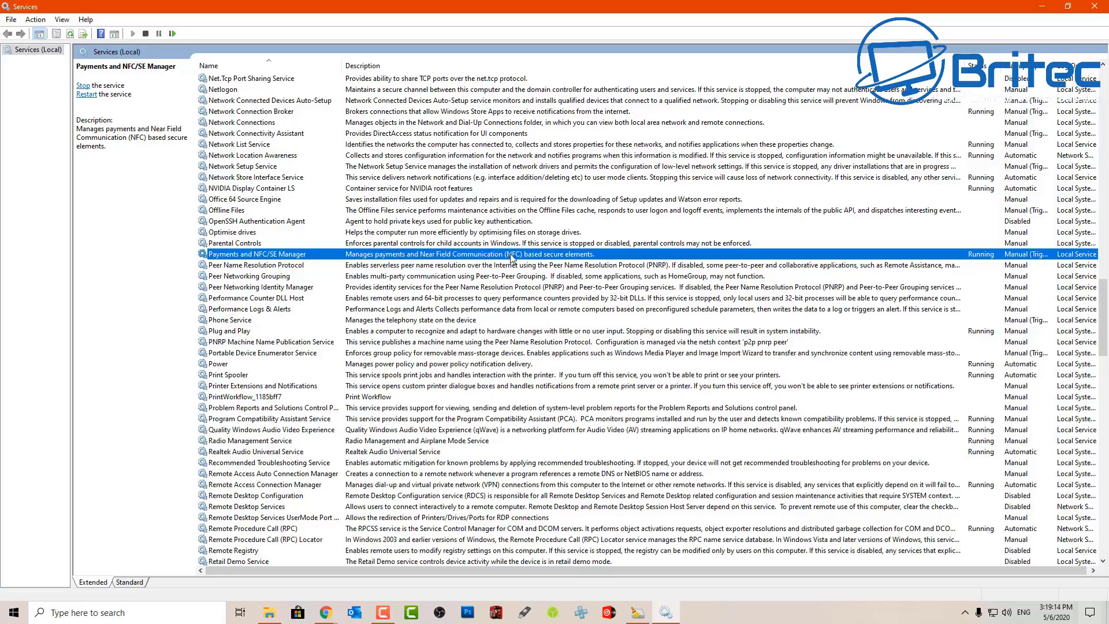
pyautogui.doubleClick(531, 254)
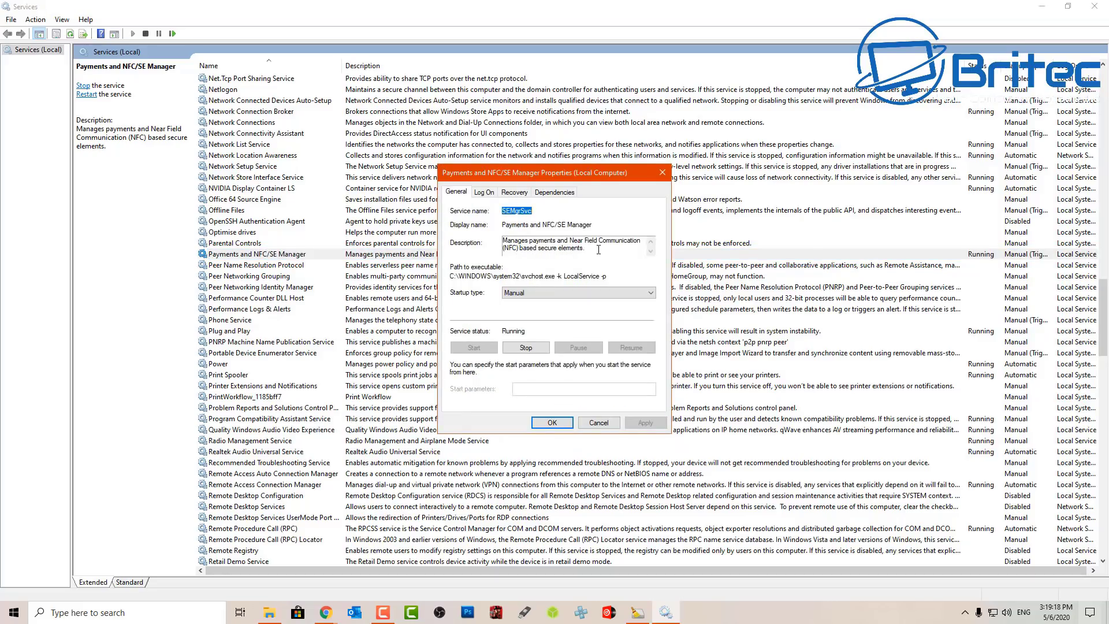
pyautogui.click(543, 293)
pyautogui.click(532, 325)
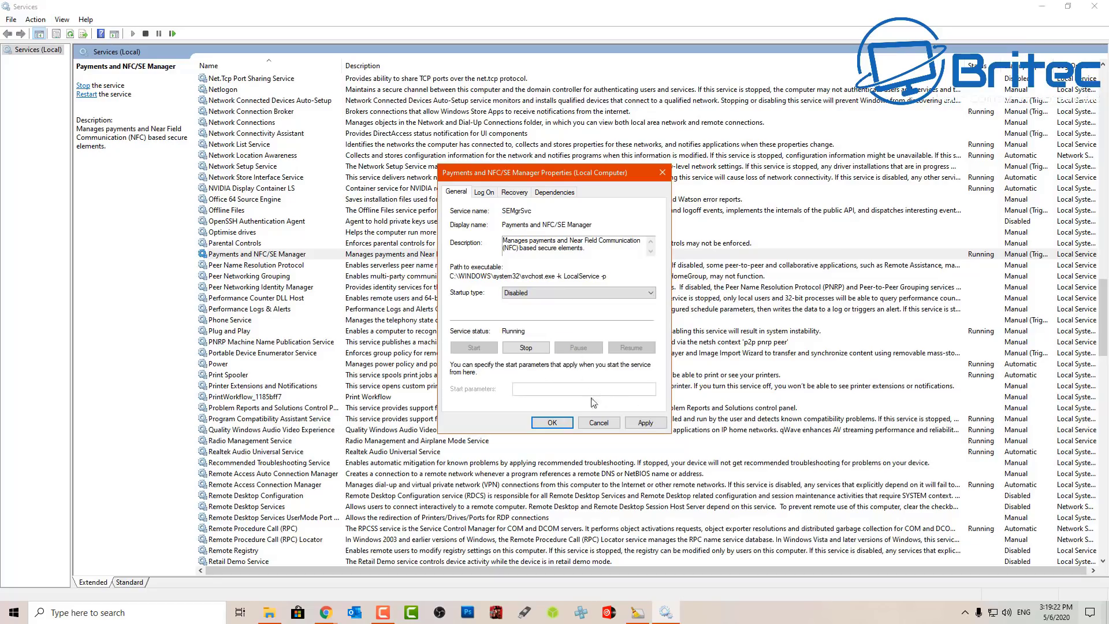
pyautogui.click(525, 349)
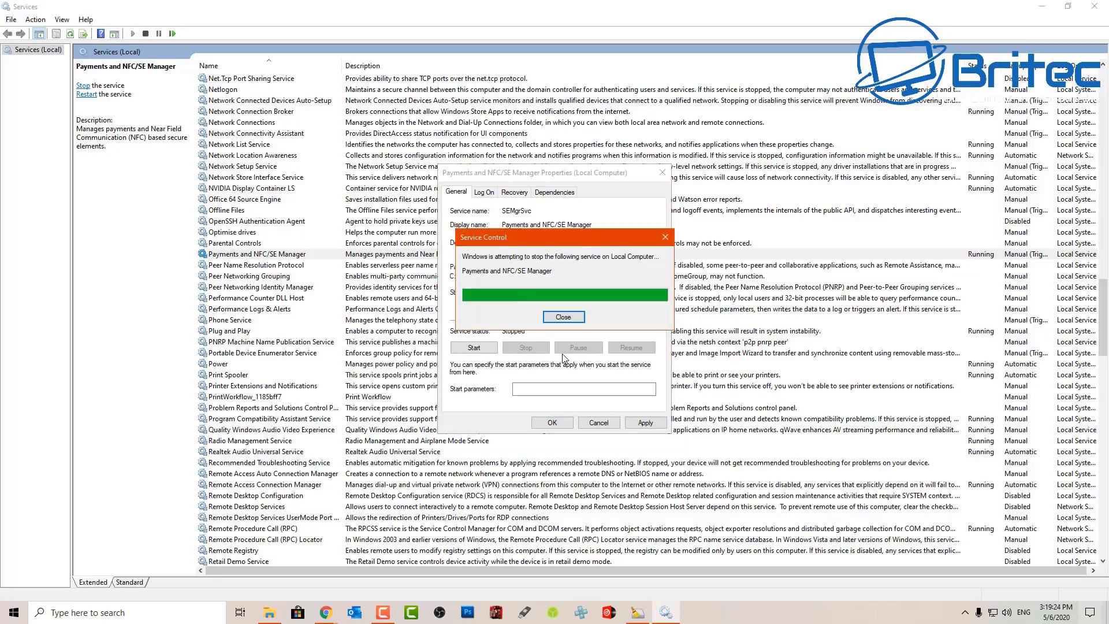
pyautogui.click(645, 422)
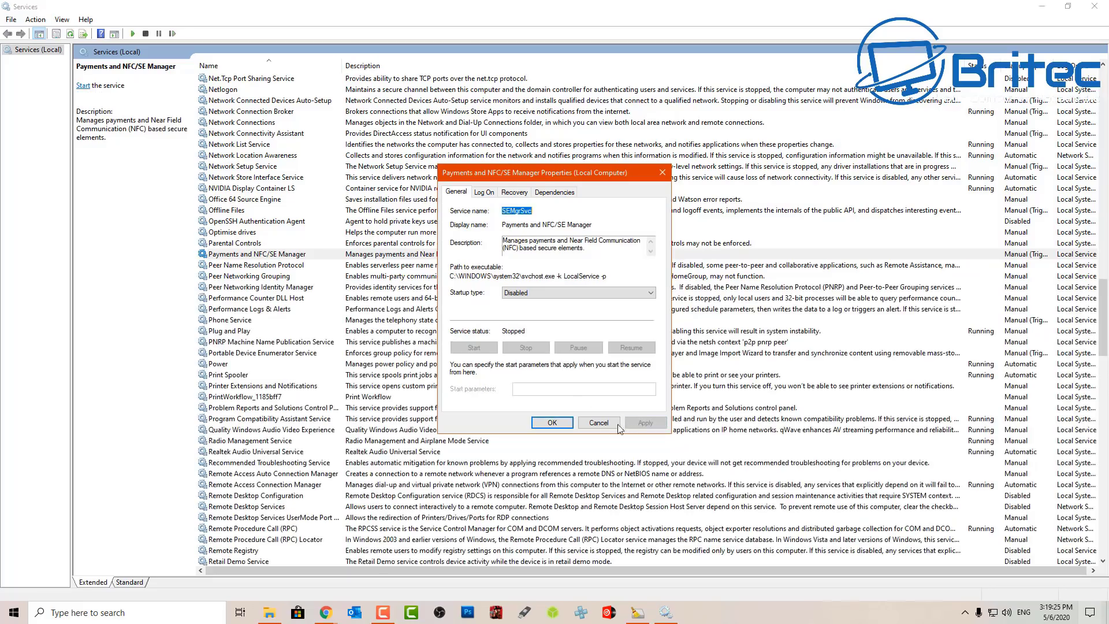
pyautogui.click(552, 422)
pyautogui.click(384, 257)
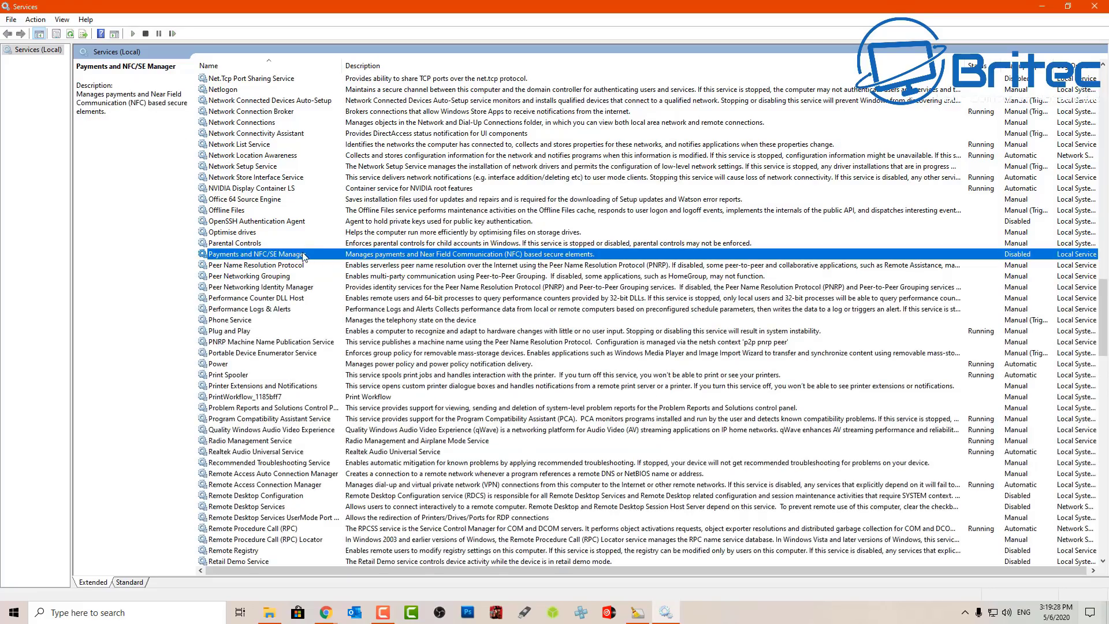
# Set the startup type of the Parental Controls service to Disabled, apply the change and close its properties
pyautogui.click(252, 245)
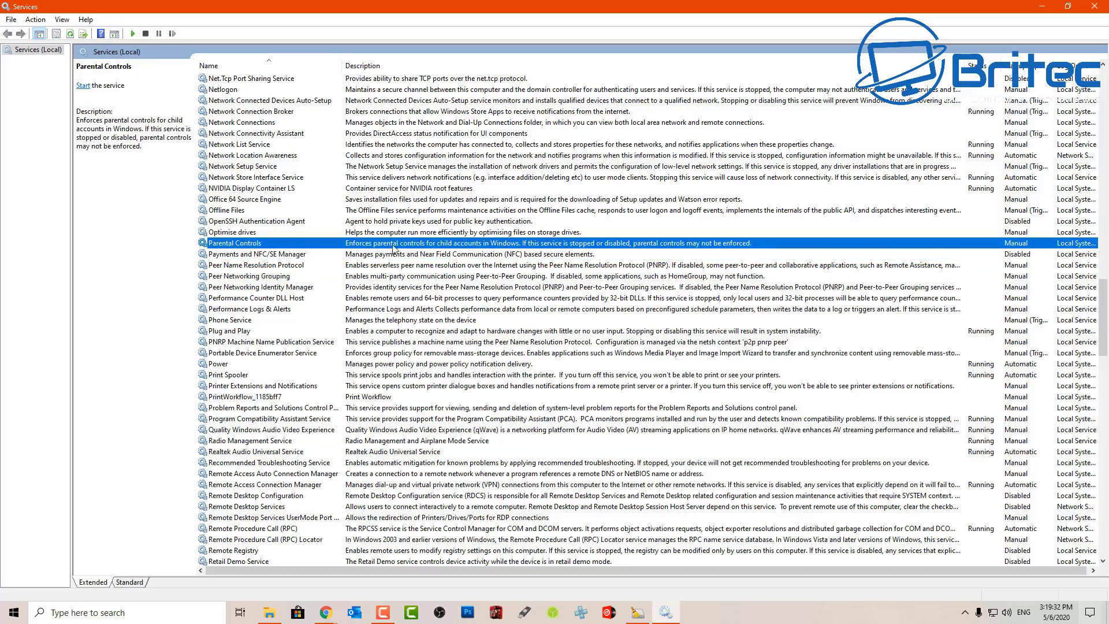
pyautogui.doubleClick(269, 246)
pyautogui.click(532, 292)
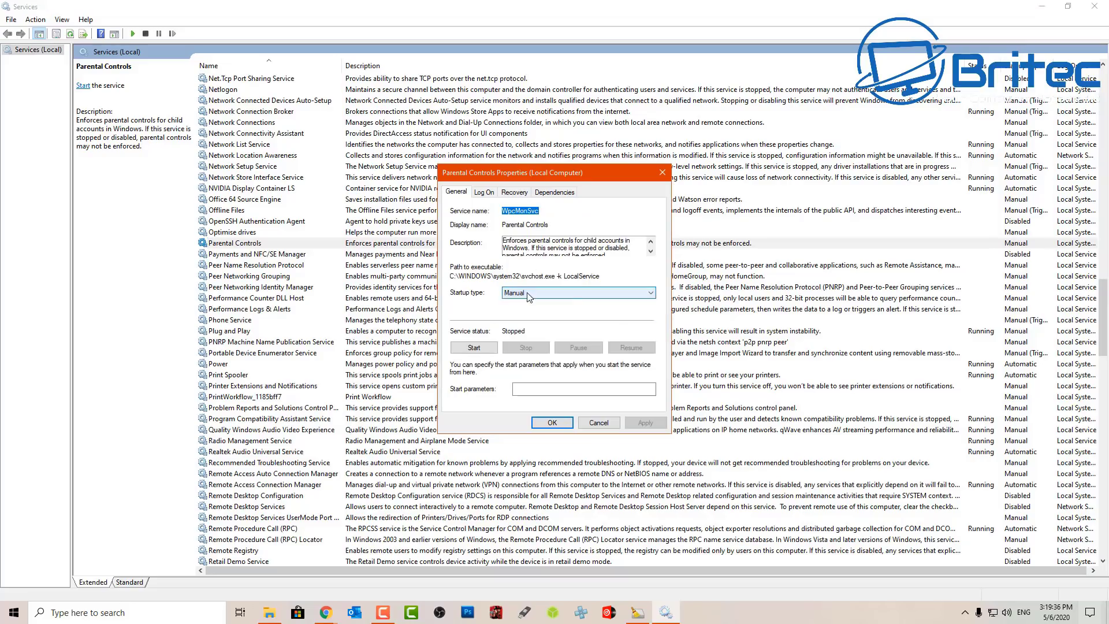
pyautogui.click(522, 326)
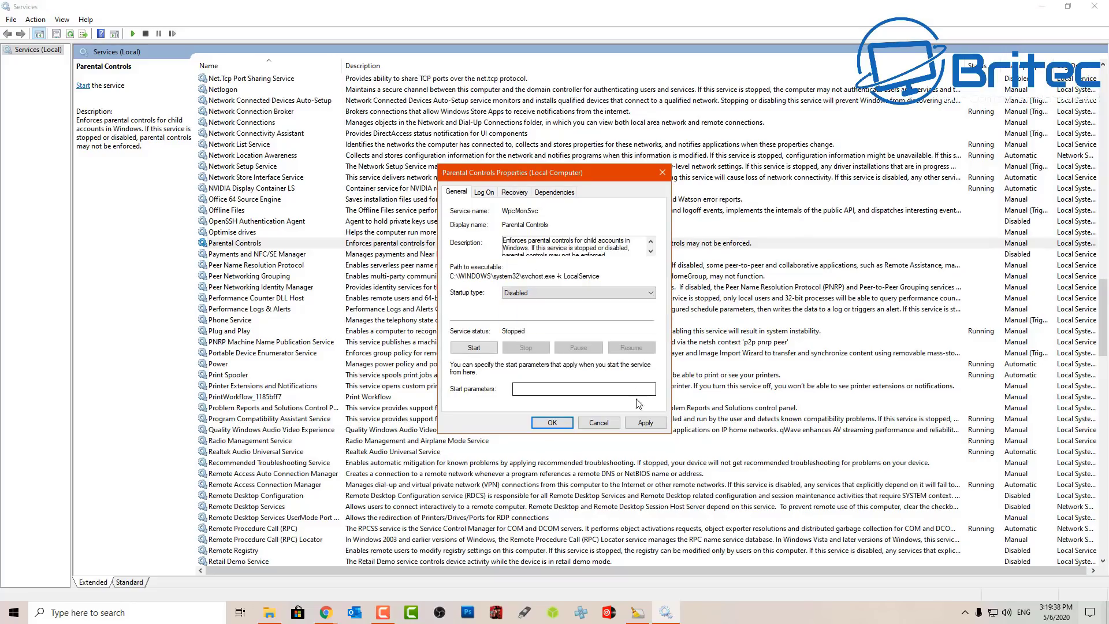
pyautogui.click(646, 424)
pyautogui.click(567, 423)
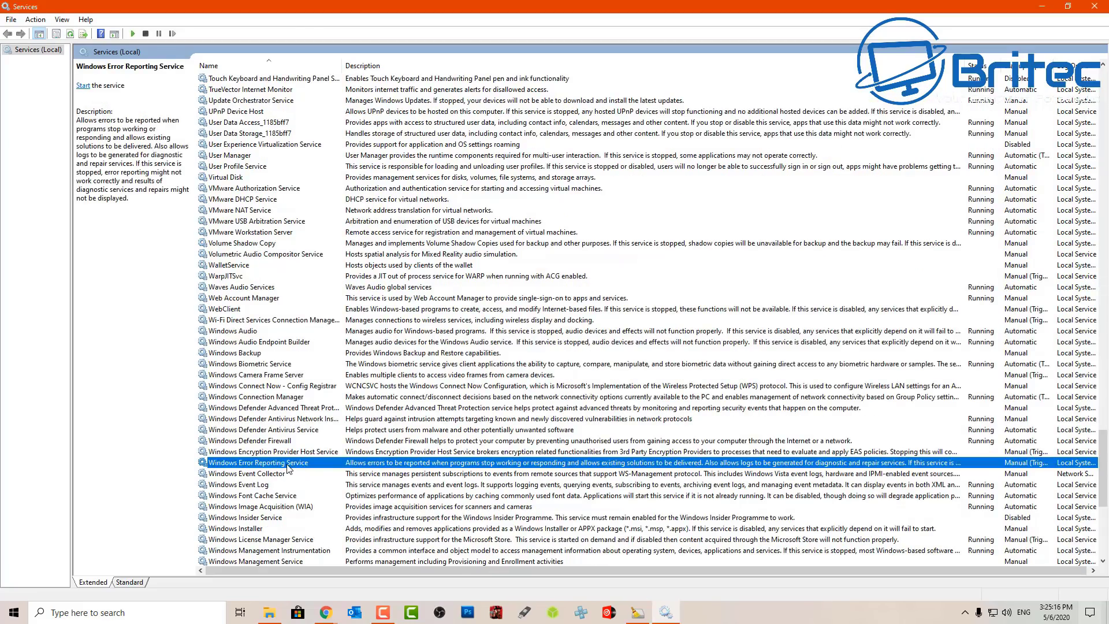
# Set the startup type of Windows Error Reporting Service to Disabled, apply the change and close its properties
pyautogui.doubleClick(289, 468)
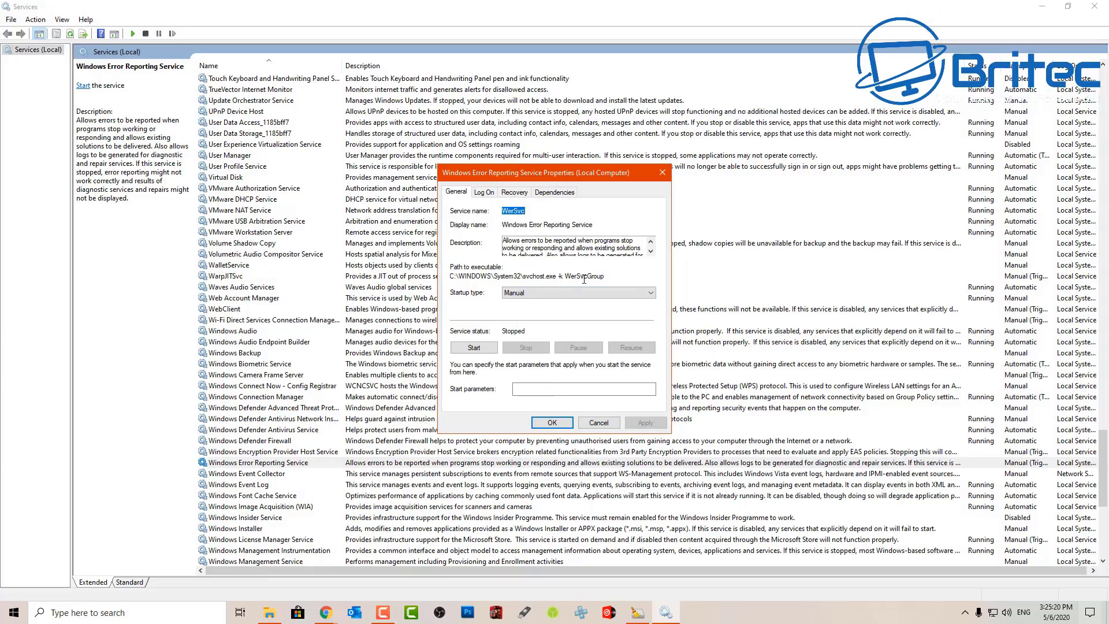
pyautogui.scroll(-4, 575, 246)
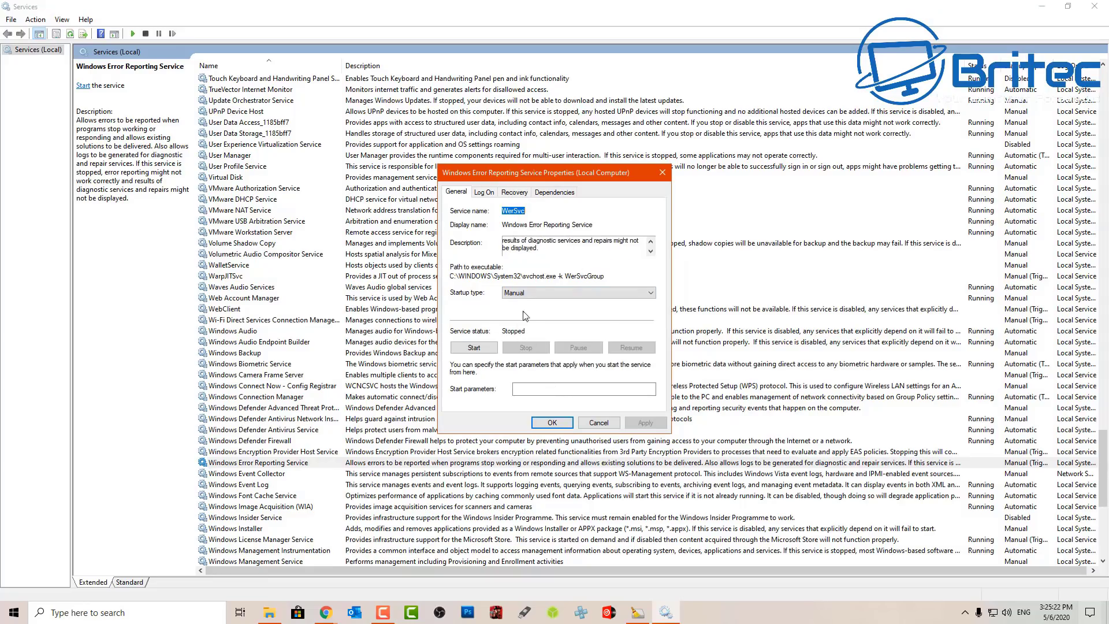
pyautogui.click(540, 294)
pyautogui.click(589, 326)
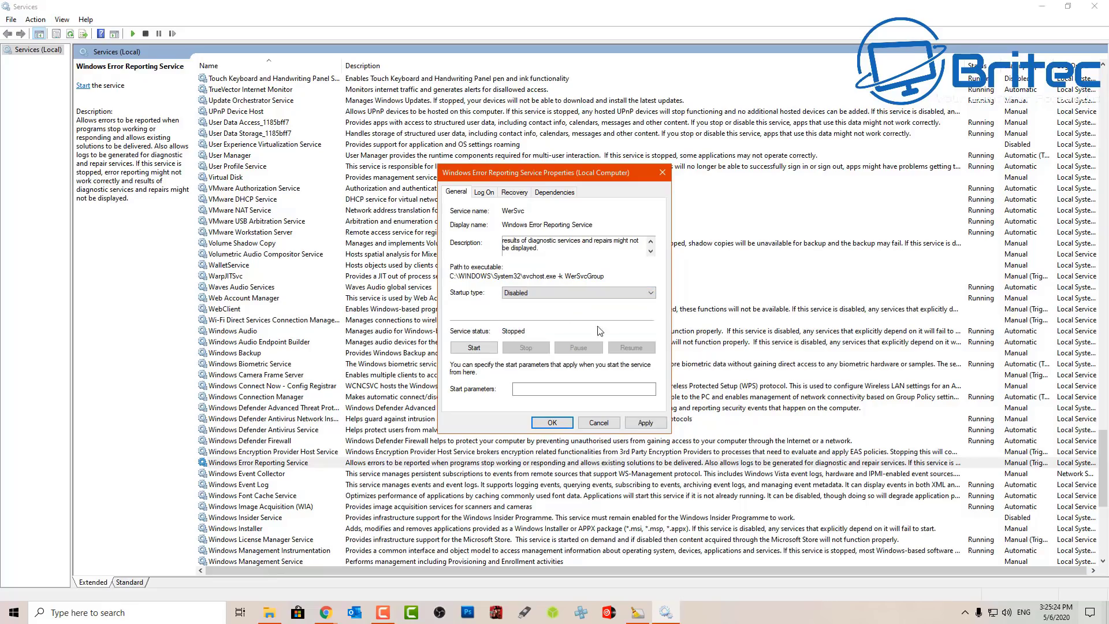
pyautogui.click(646, 423)
pyautogui.click(548, 426)
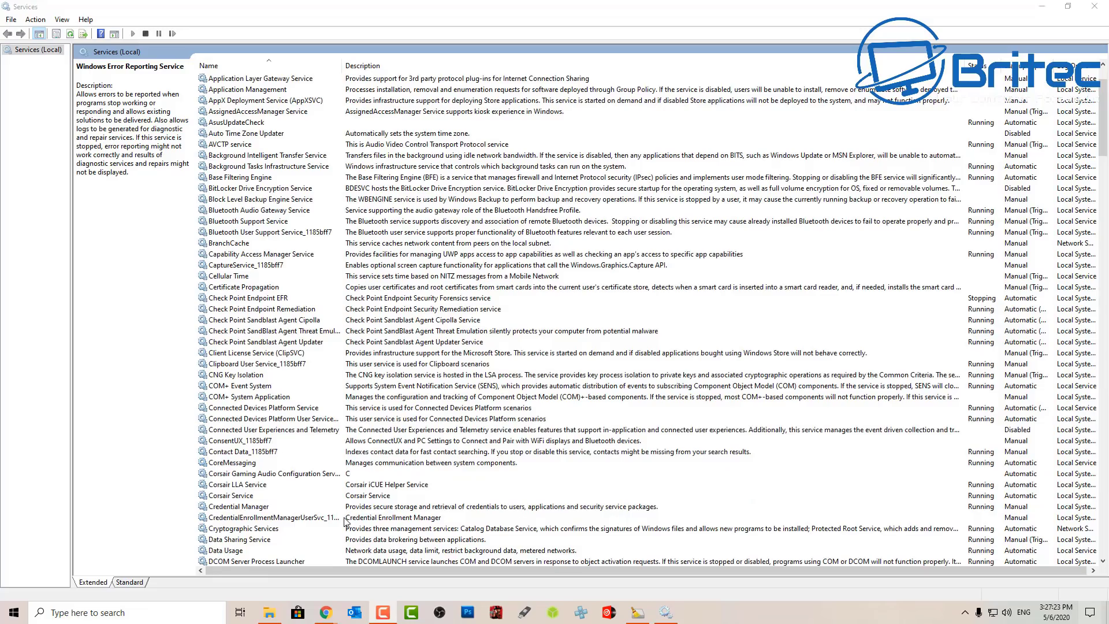
pyautogui.scroll(-2, 247, 519)
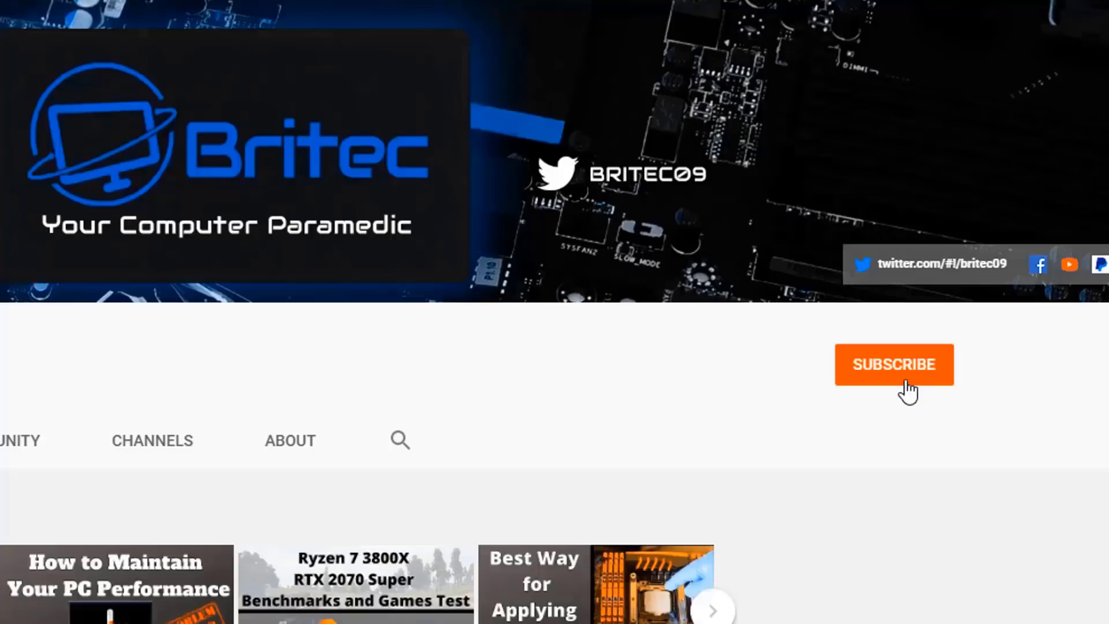
# Subscribe to the Britec channel on YouTube and set its notifications to All
pyautogui.click(907, 391)
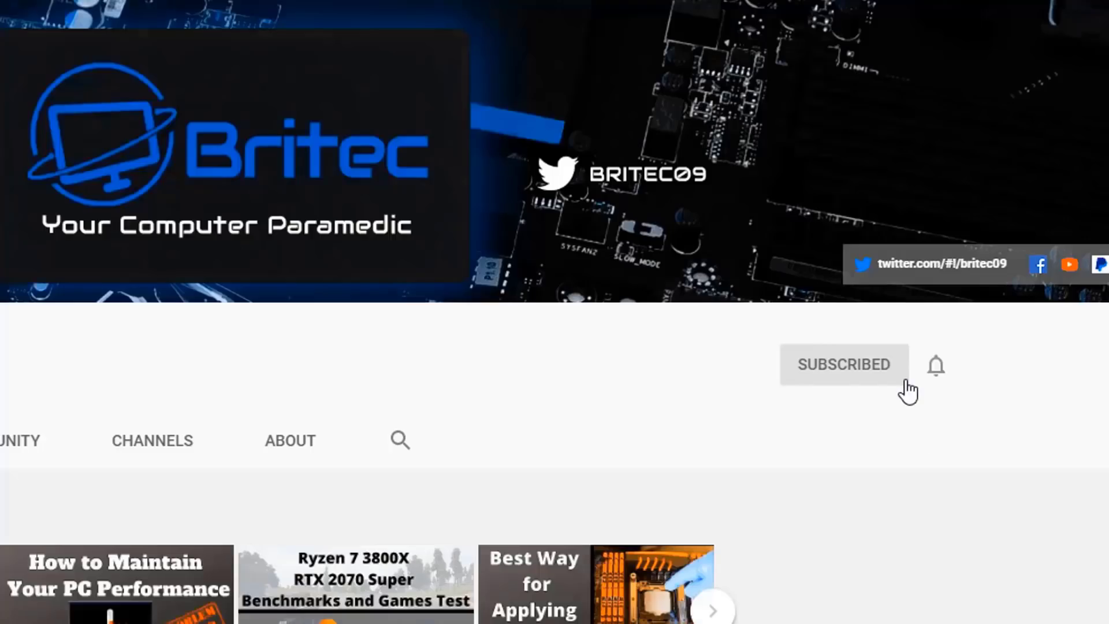
pyautogui.click(937, 370)
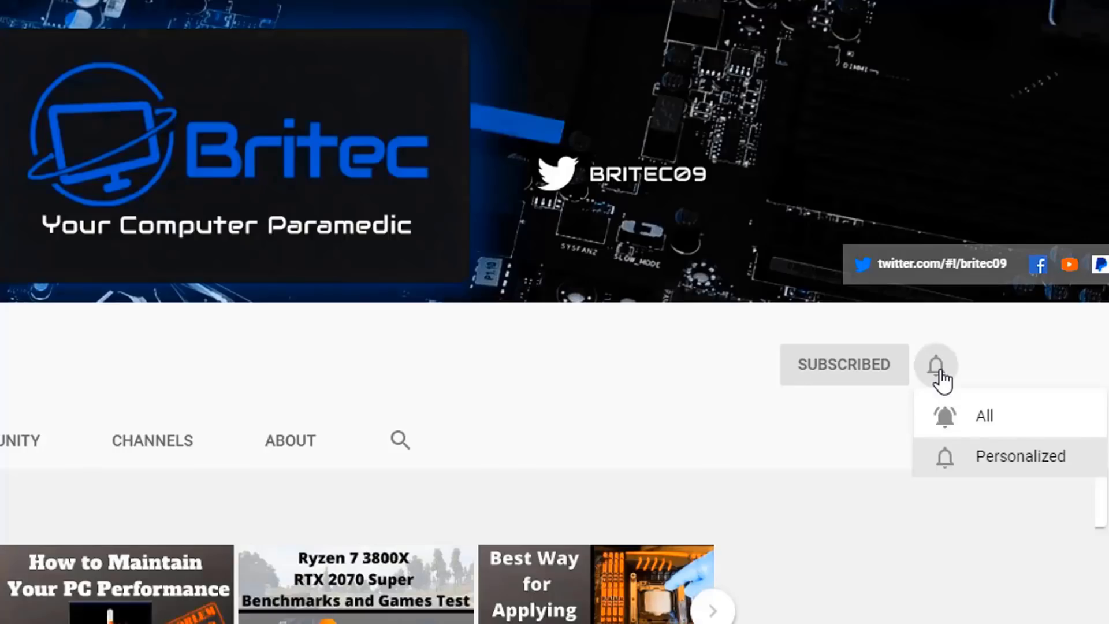
pyautogui.click(964, 420)
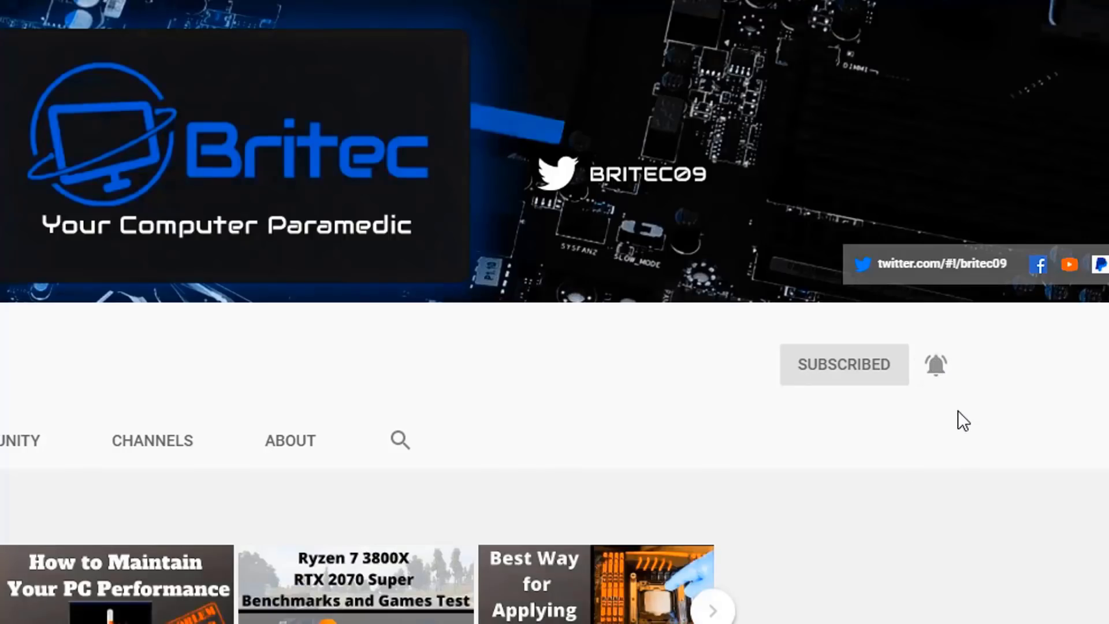